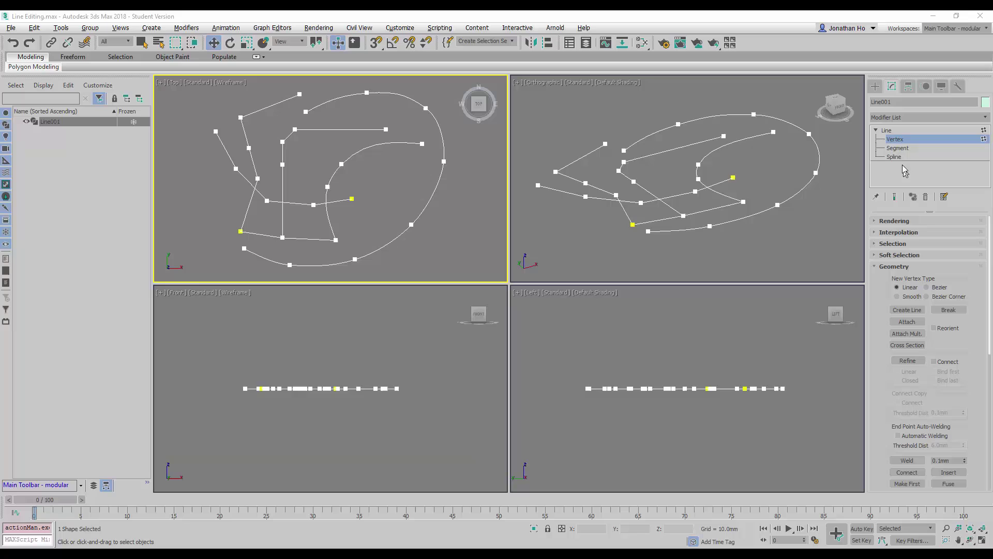
# - Put Line001 into Spline sub-object editing and clear the spline selection
pyautogui.click(899, 148)
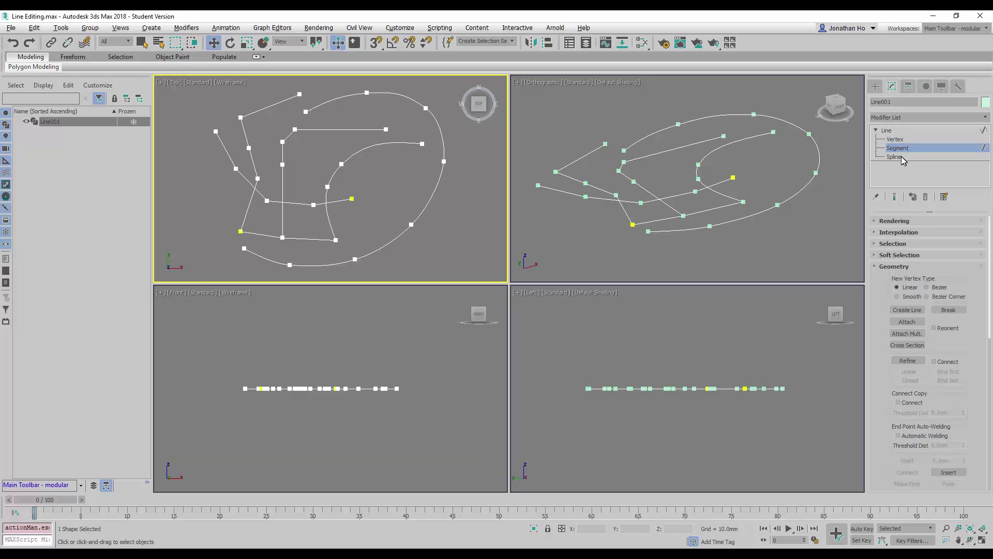
pyautogui.click(902, 156)
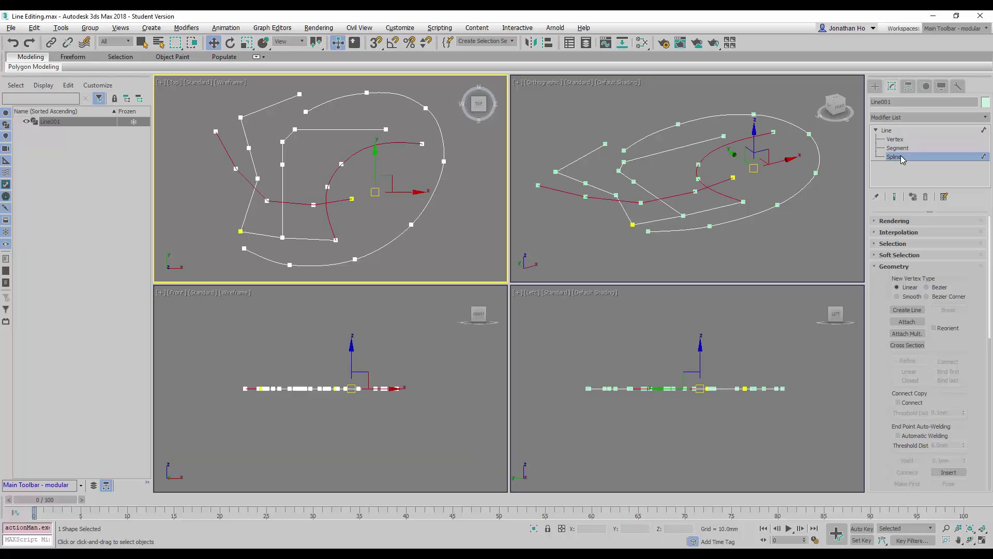
pyautogui.click(845, 188)
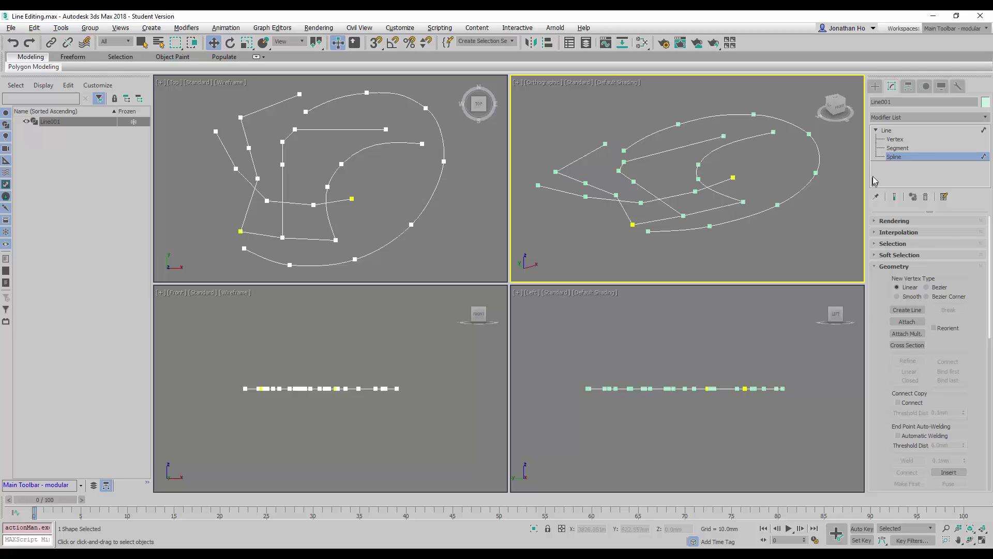
# - At Segment level, select the segments along the right side and top of the outer curve
pyautogui.click(908, 150)
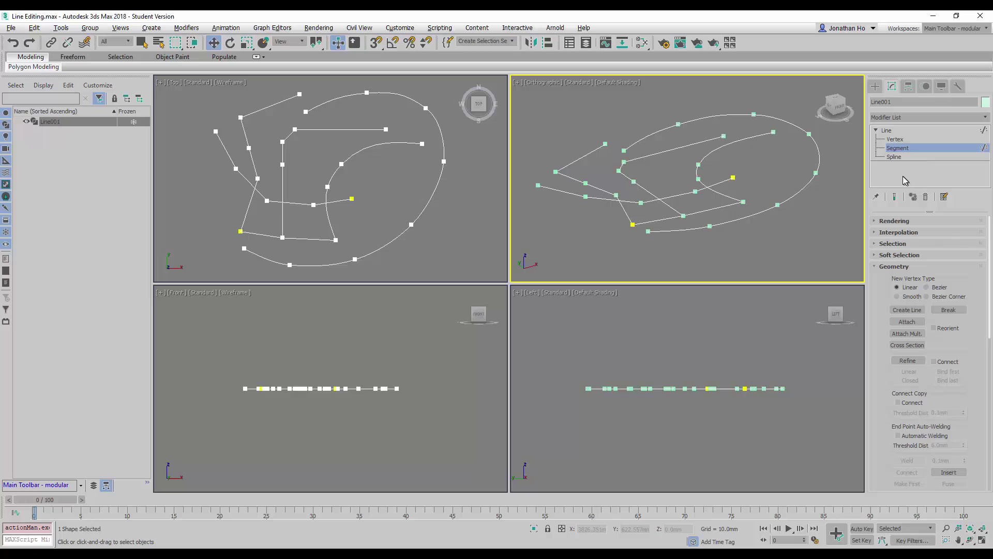
pyautogui.click(908, 151)
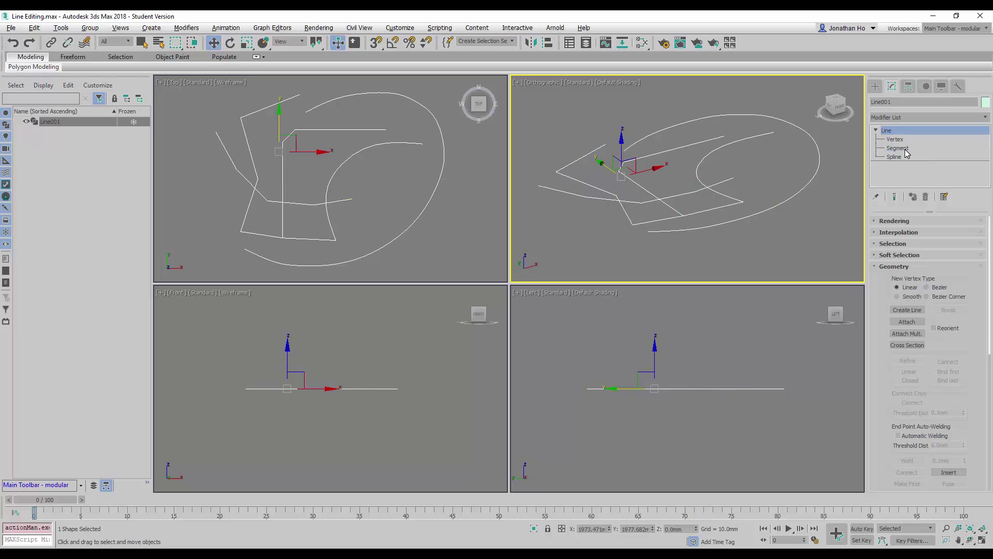
pyautogui.click(906, 152)
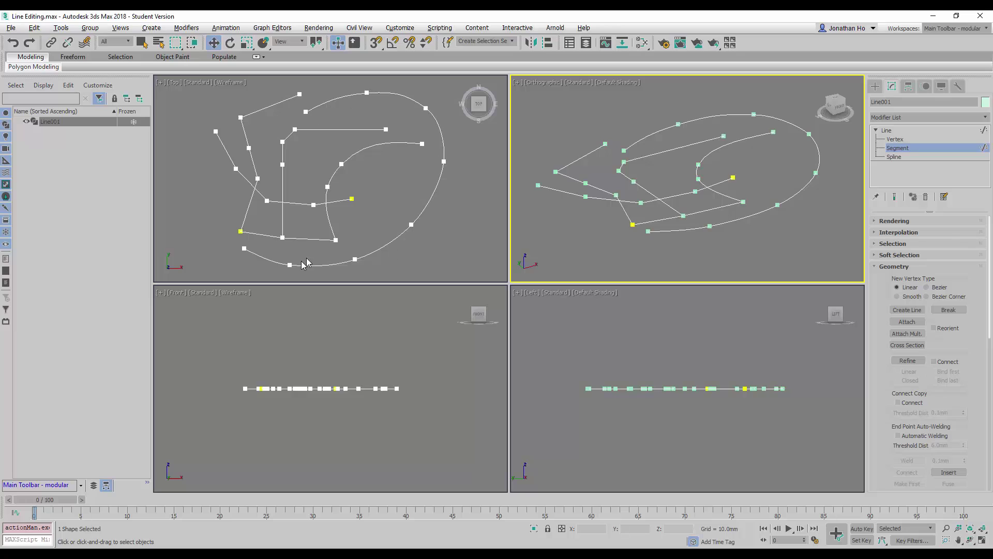
pyautogui.click(379, 250)
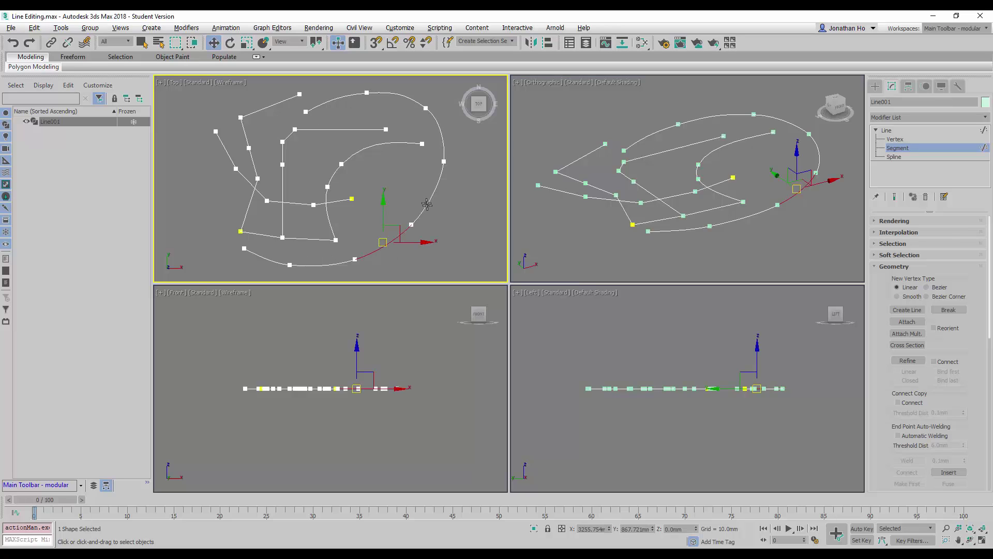
pyautogui.click(428, 202)
pyautogui.click(441, 142)
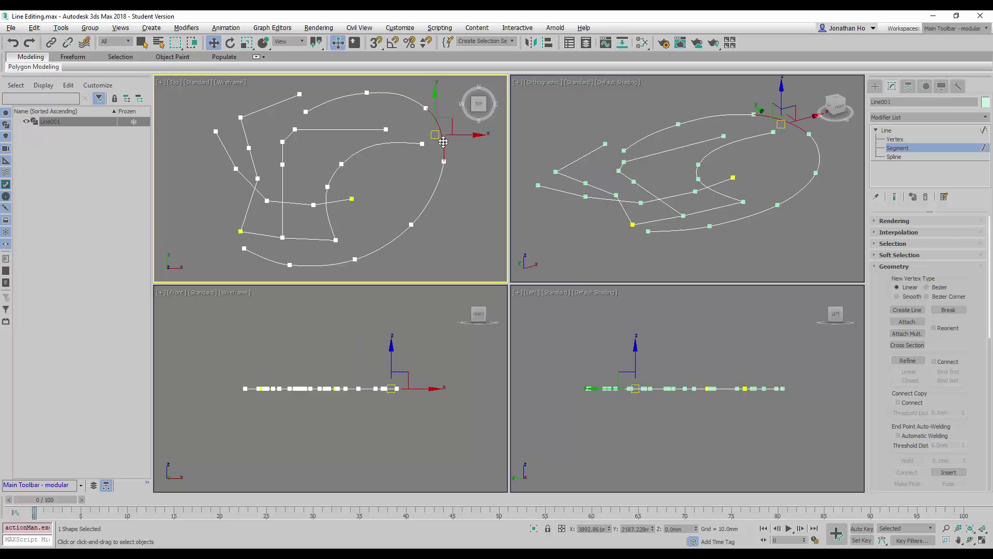
pyautogui.click(408, 102)
pyautogui.click(342, 97)
pyautogui.click(408, 99)
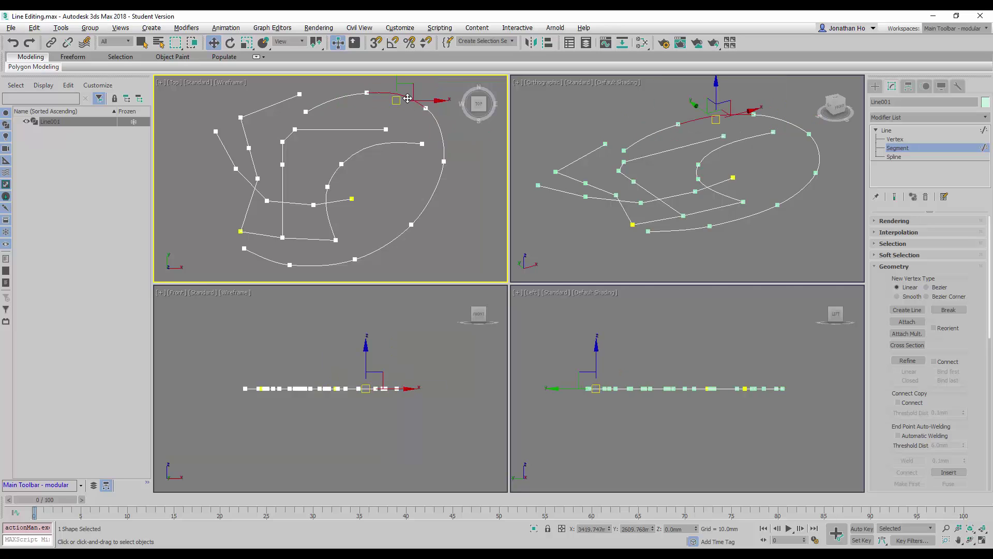
pyautogui.click(443, 143)
pyautogui.click(432, 192)
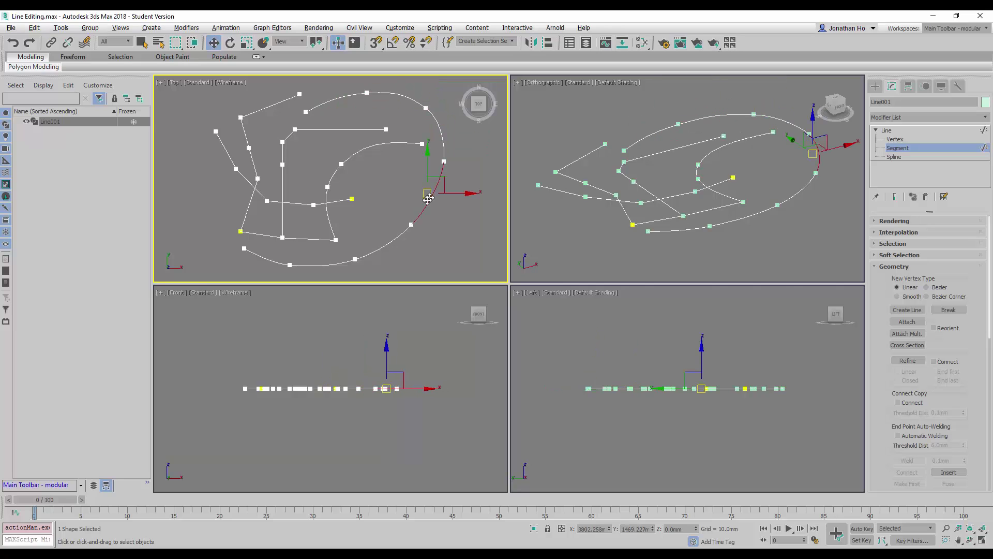
pyautogui.click(396, 241)
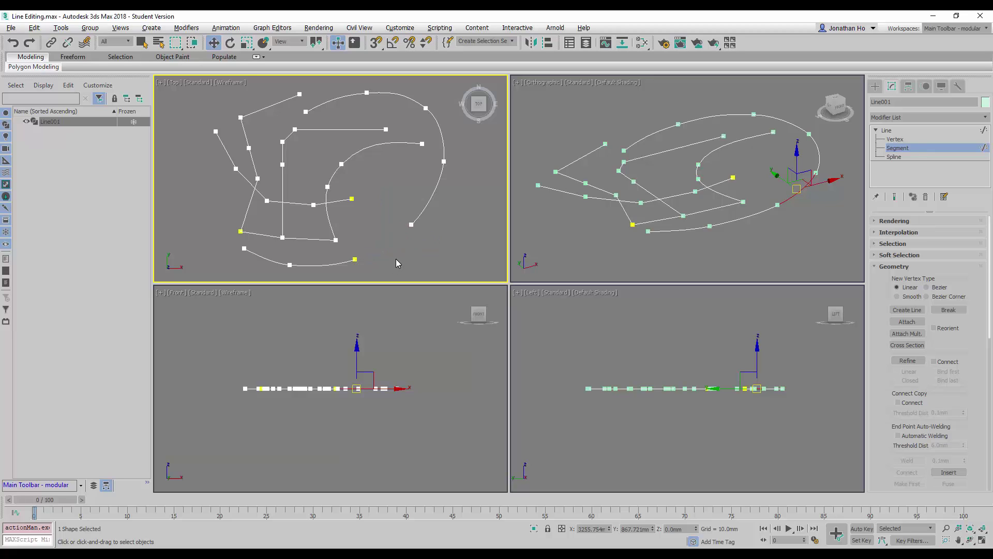
# - Delete the lower-right and curved right segments as a trial, then undo to restore them
pyautogui.press('Delete')
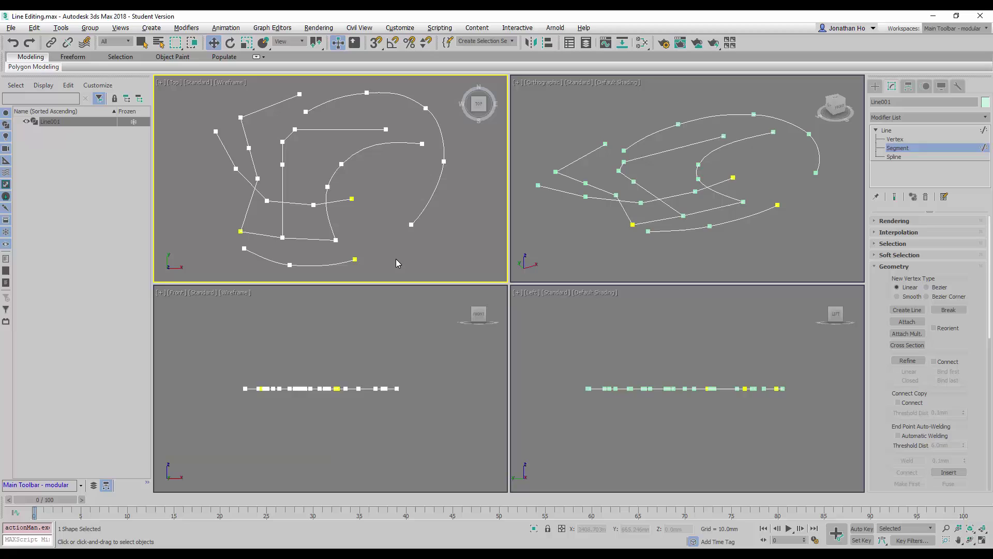
pyautogui.click(426, 207)
pyautogui.press('Delete')
pyautogui.hotkey('ctrl', 'z')
pyautogui.hotkey('ctrl', 'z')
pyautogui.hotkey('ctrl', 'z')
pyautogui.hotkey('ctrl', 'z')
# - Divide the right curved segment of the outer spline with 3 new vertices
pyautogui.click(429, 198)
pyautogui.scroll(-8, 882, 396)
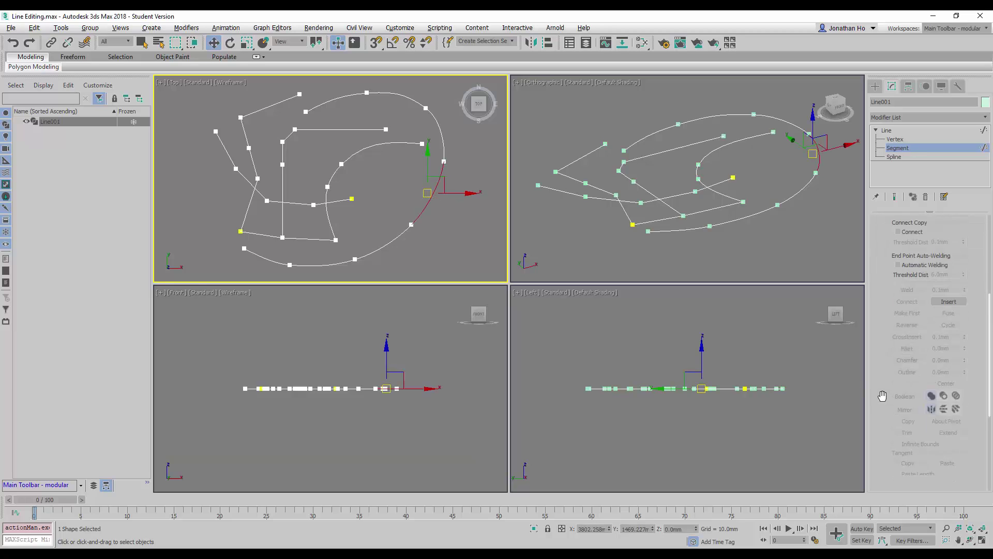
pyautogui.scroll(-6, 882, 396)
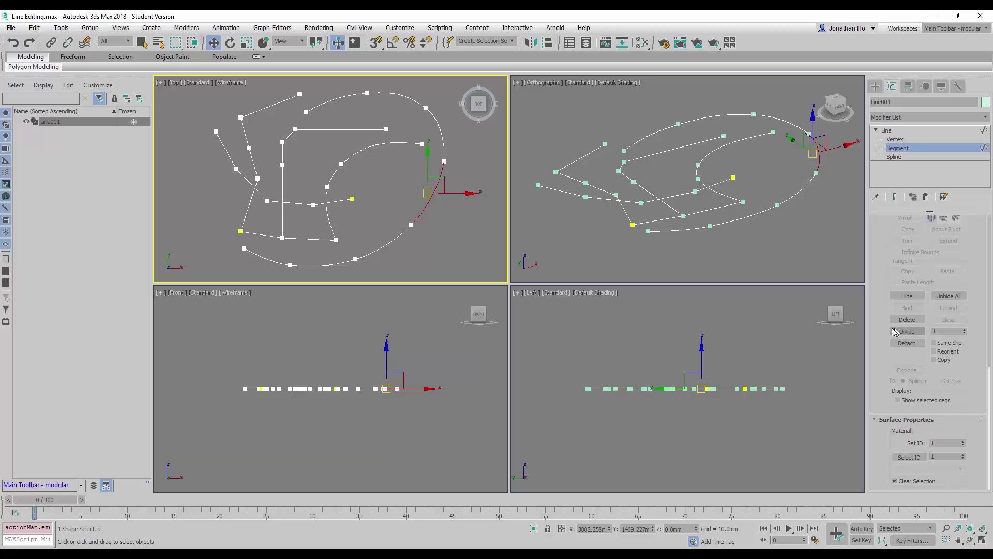
pyautogui.click(913, 333)
pyautogui.click(910, 332)
# - Deselect the divided segment after reviewing the Geometry rollout
pyautogui.scroll(2, 447, 176)
pyautogui.scroll(1, 447, 179)
pyautogui.scroll(-1, 447, 179)
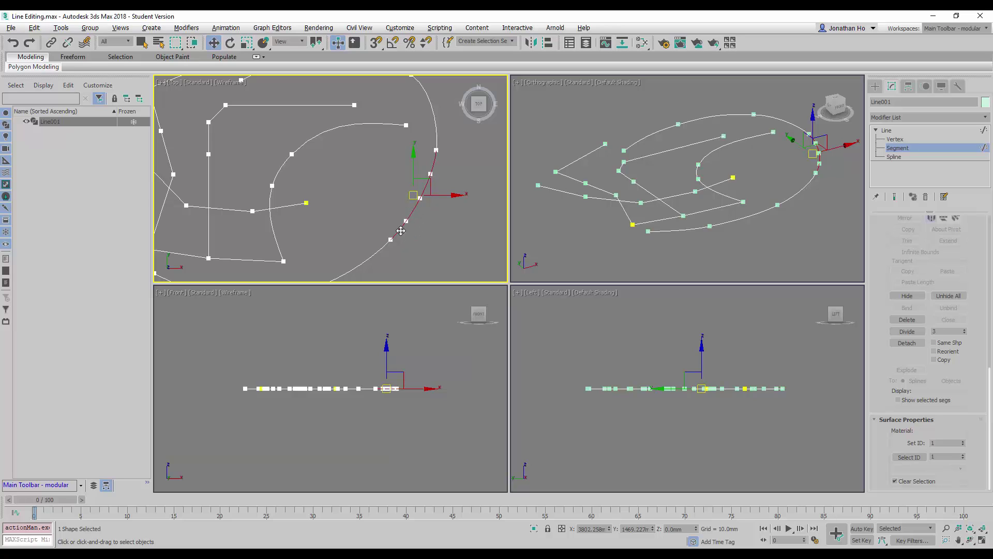
pyautogui.scroll(-2, 436, 233)
pyautogui.scroll(-1, 437, 231)
pyautogui.scroll(1, 436, 231)
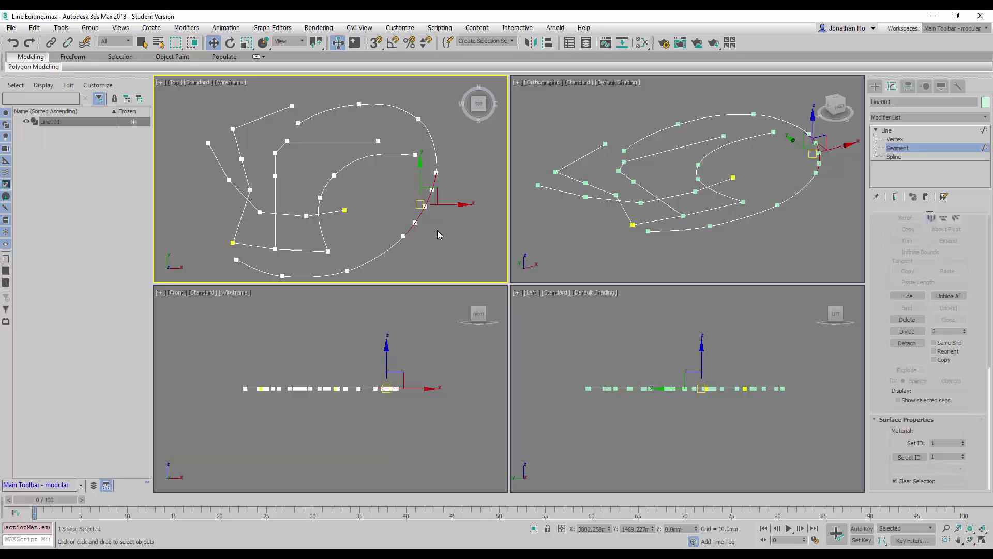
pyautogui.click(437, 231)
pyautogui.scroll(-1, 437, 231)
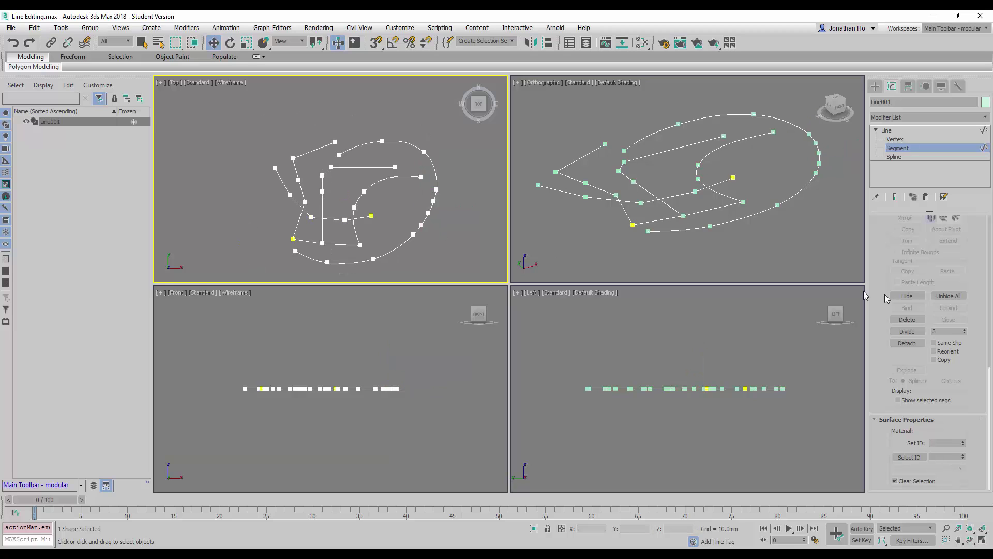
pyautogui.scroll(10, 883, 319)
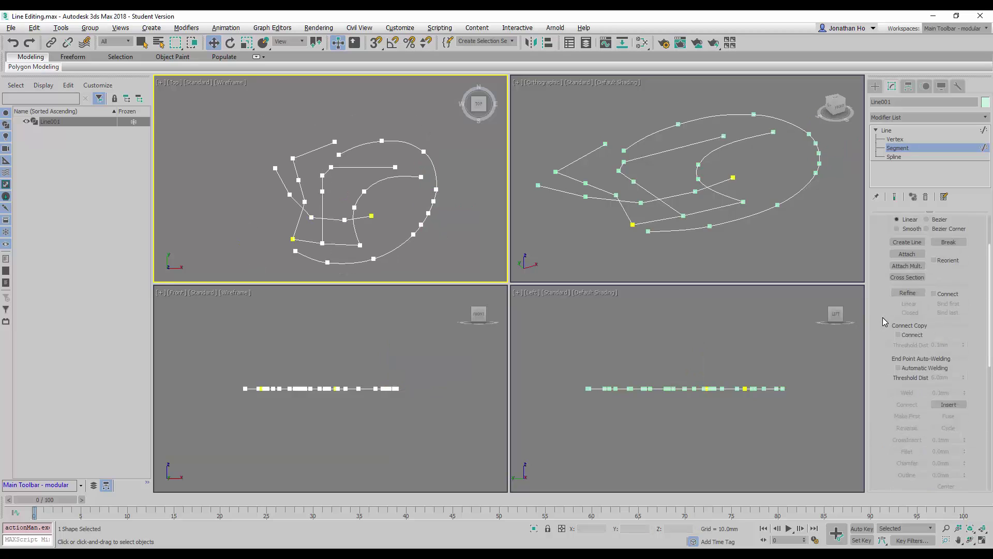
pyautogui.click(896, 157)
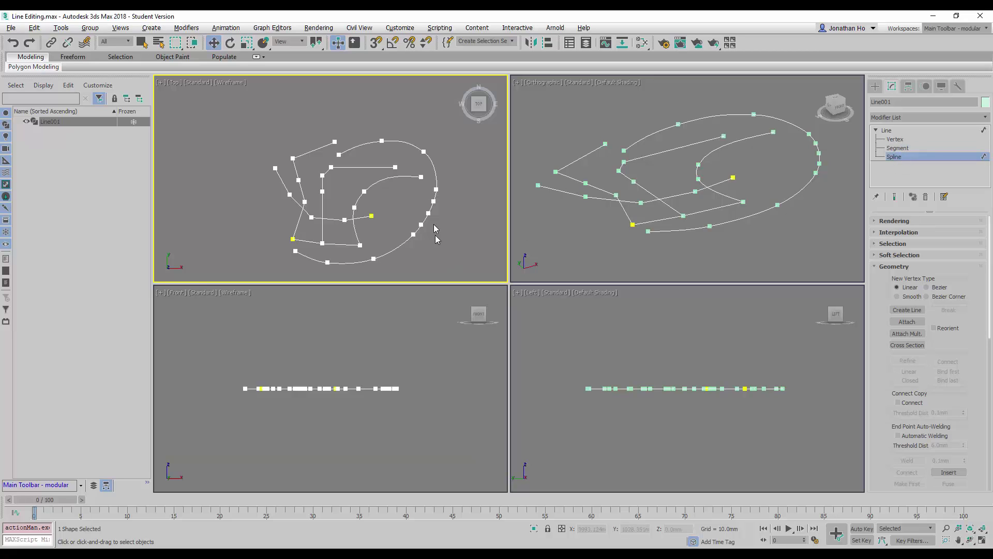
pyautogui.click(435, 164)
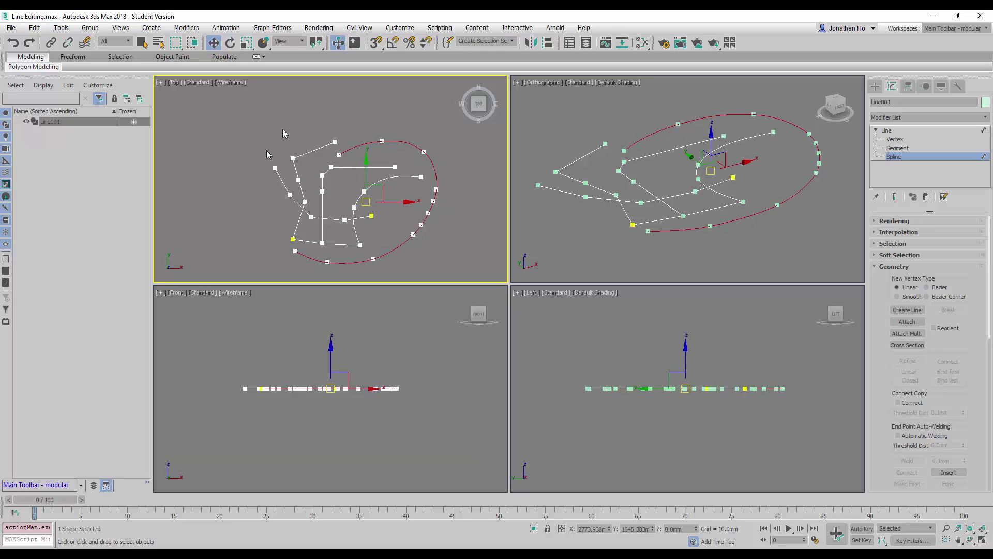
pyautogui.scroll(2, 258, 155)
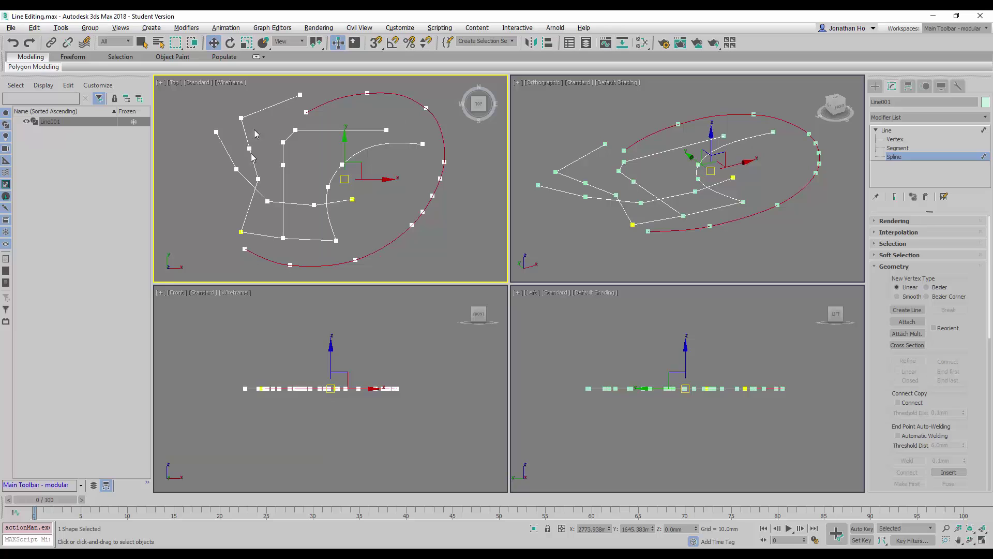
pyautogui.click(372, 147)
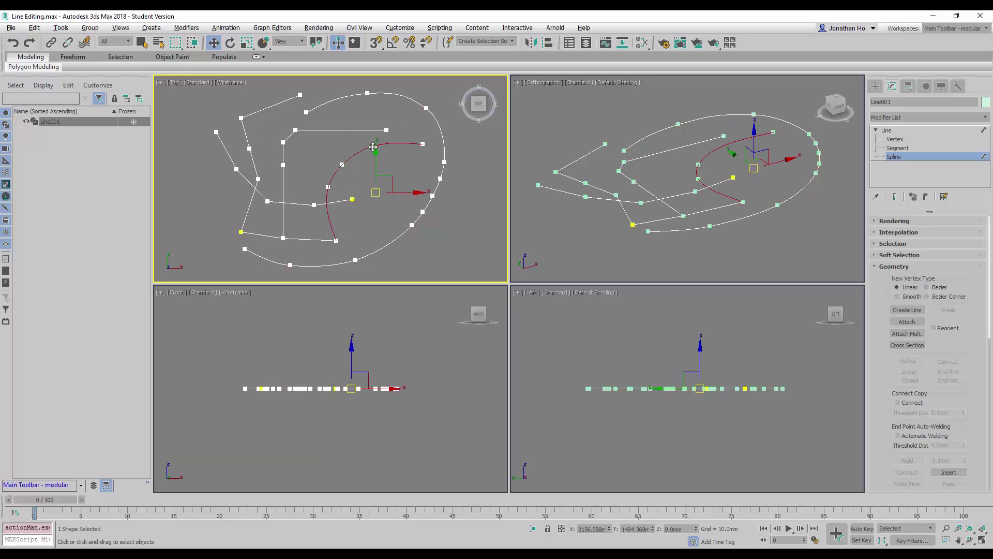
pyautogui.click(282, 221)
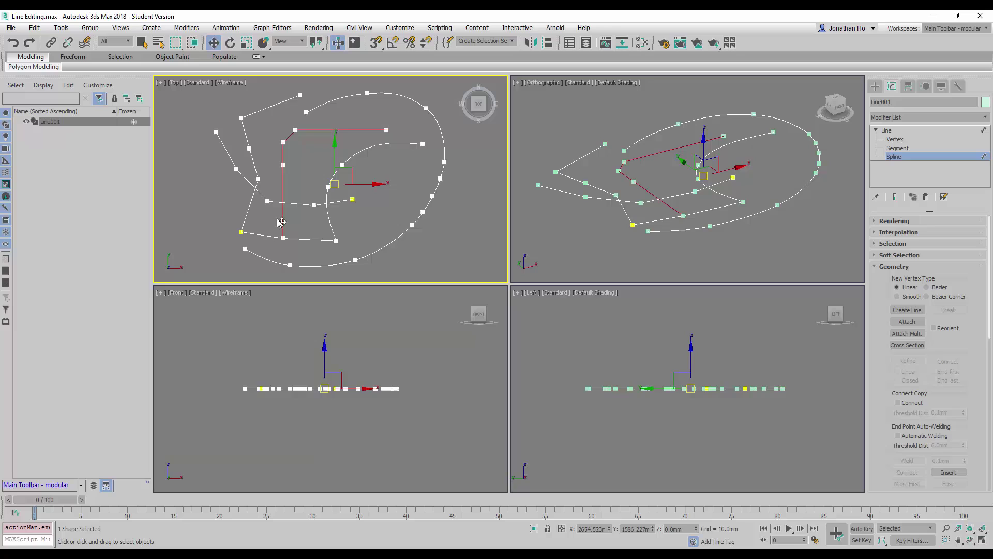
pyautogui.click(254, 160)
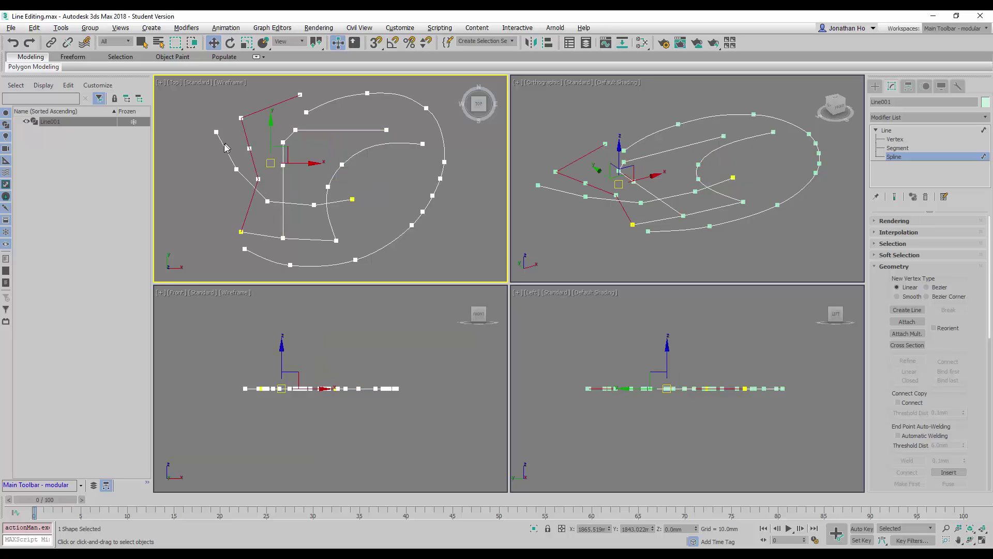
pyautogui.click(225, 147)
pyautogui.click(229, 149)
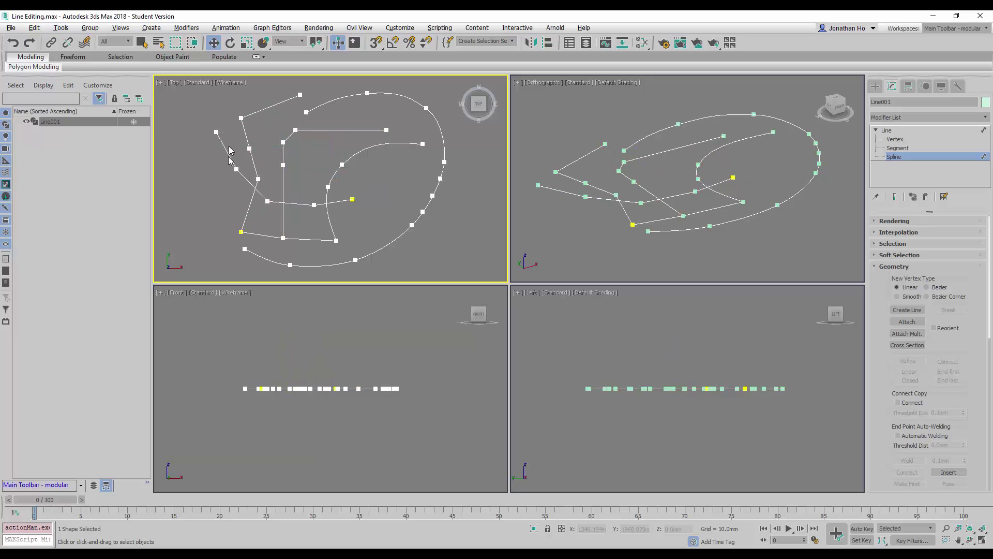
pyautogui.click(222, 142)
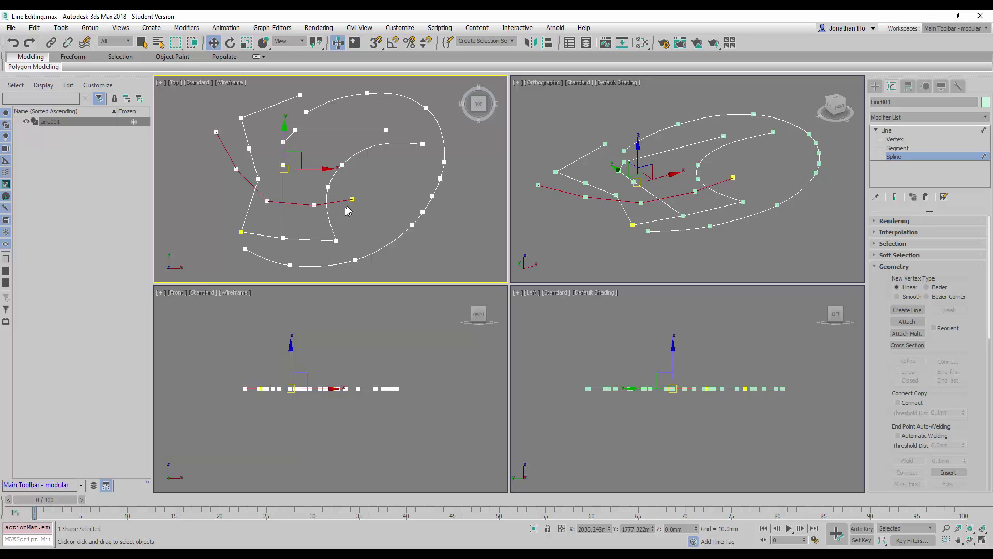
pyautogui.click(253, 161)
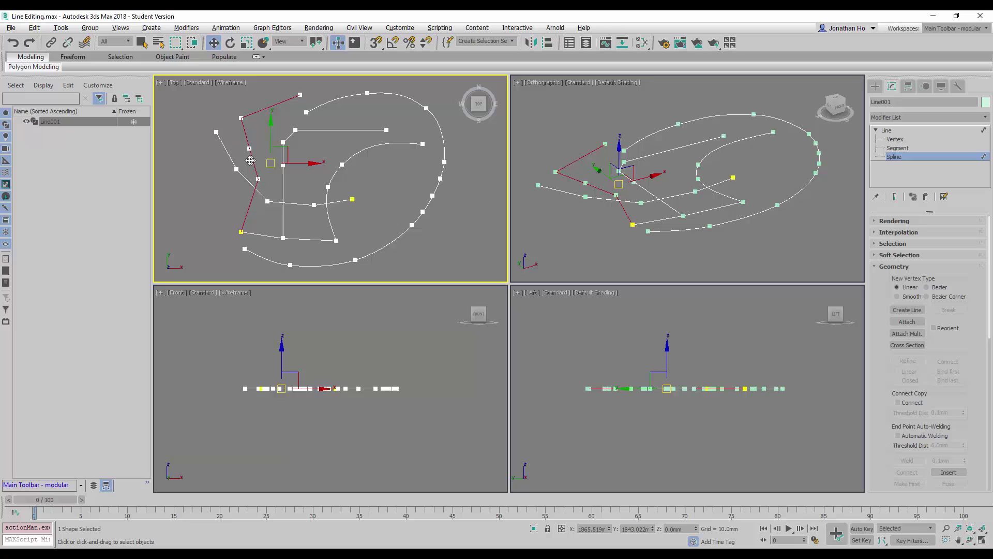
pyautogui.click(226, 150)
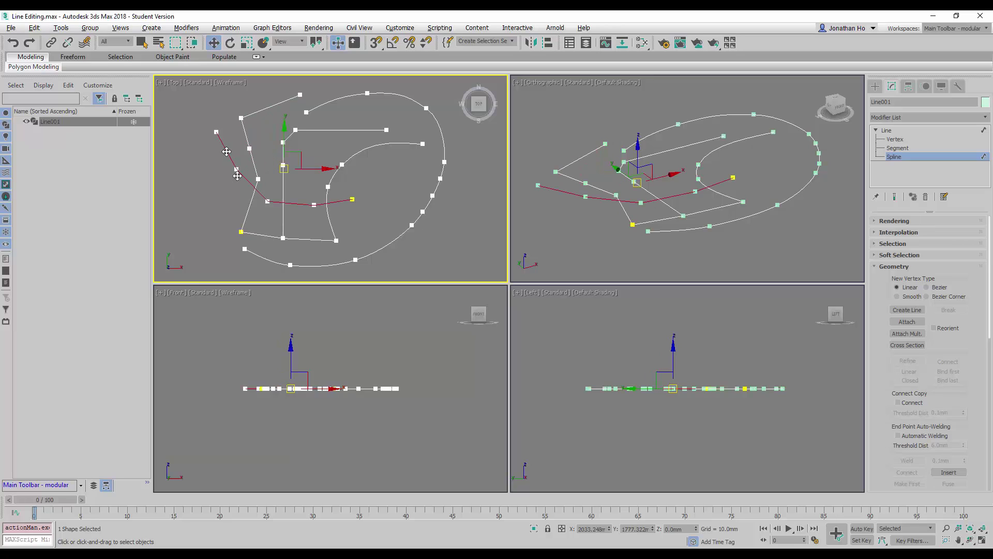
pyautogui.click(250, 205)
pyautogui.click(261, 235)
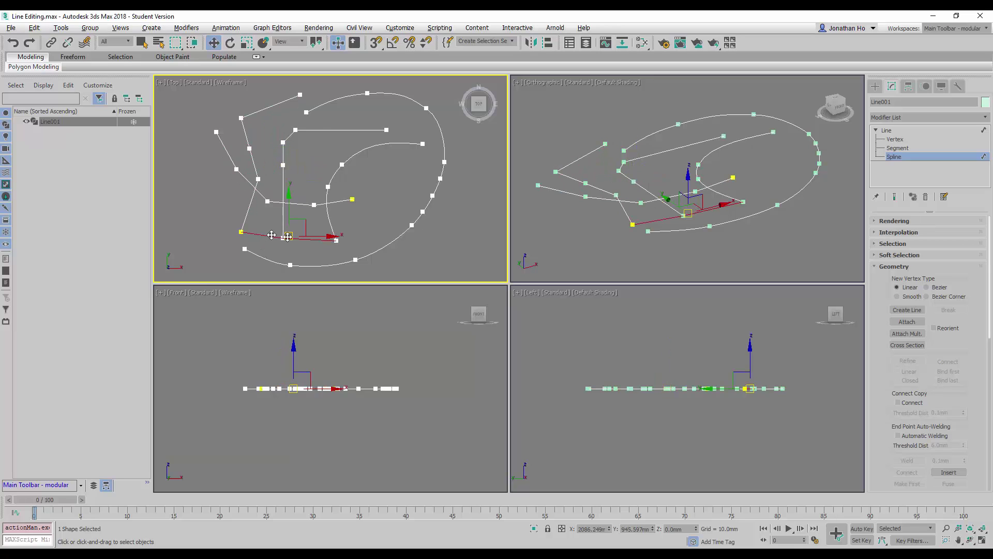
pyautogui.click(283, 212)
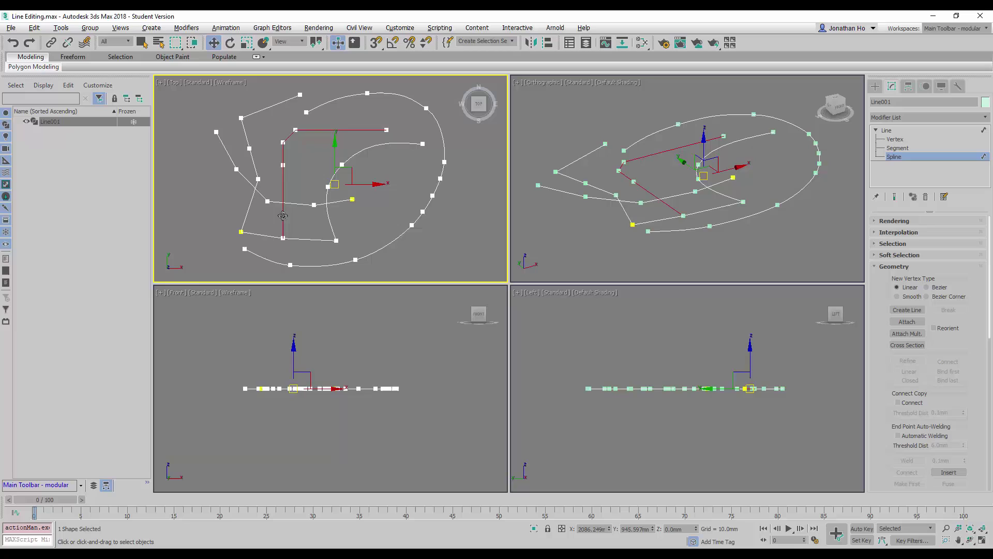
pyautogui.click(342, 98)
pyautogui.click(376, 209)
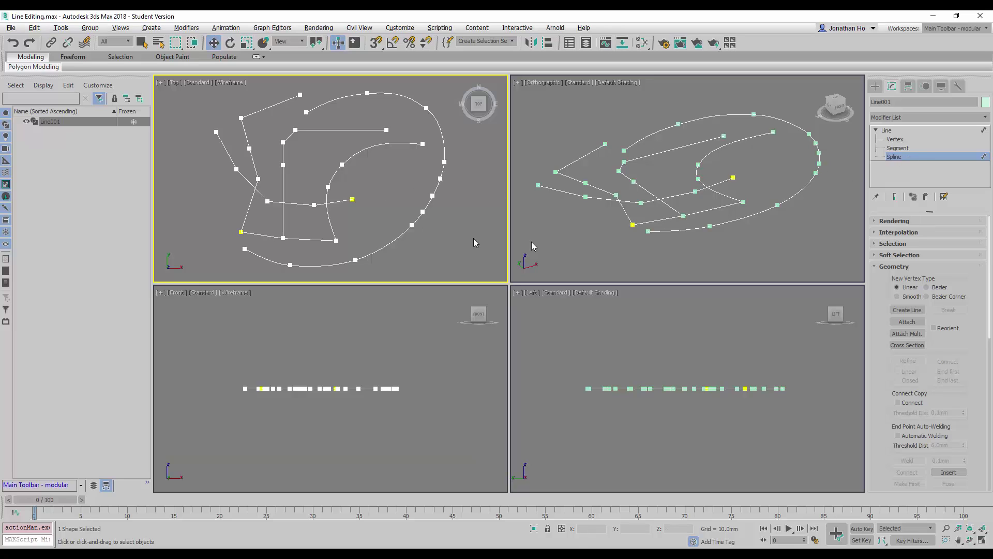
# - Select the large curved spline together with the left jagged spline, then bring Trim into view
pyautogui.scroll(3, 314, 192)
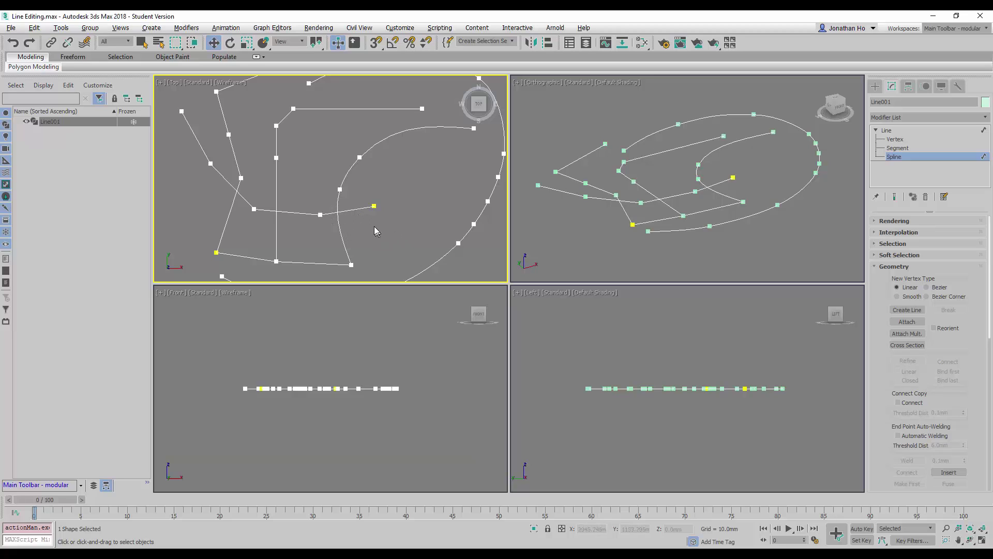
pyautogui.click(339, 199)
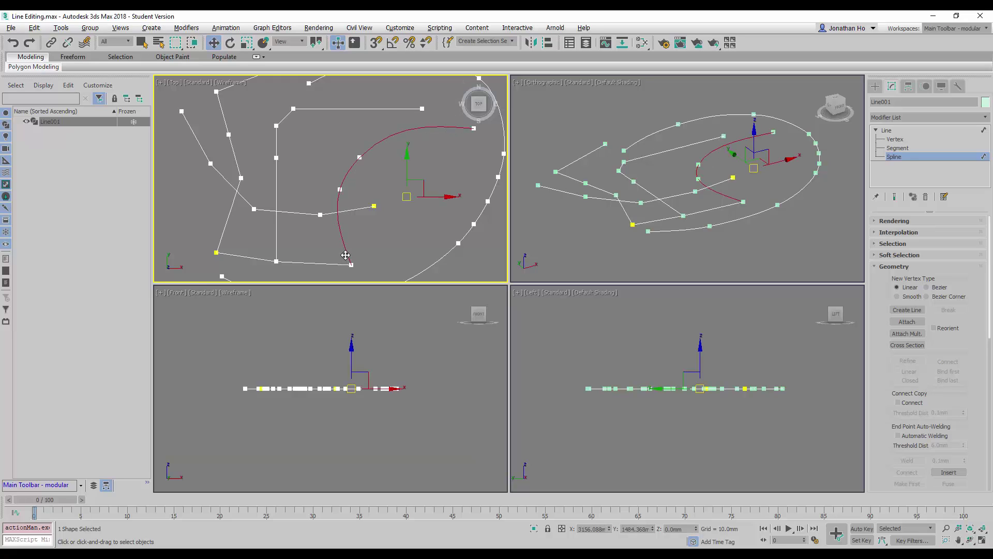
pyautogui.keyDown('ctrl'); pyautogui.click(302, 212); pyautogui.keyUp('ctrl')
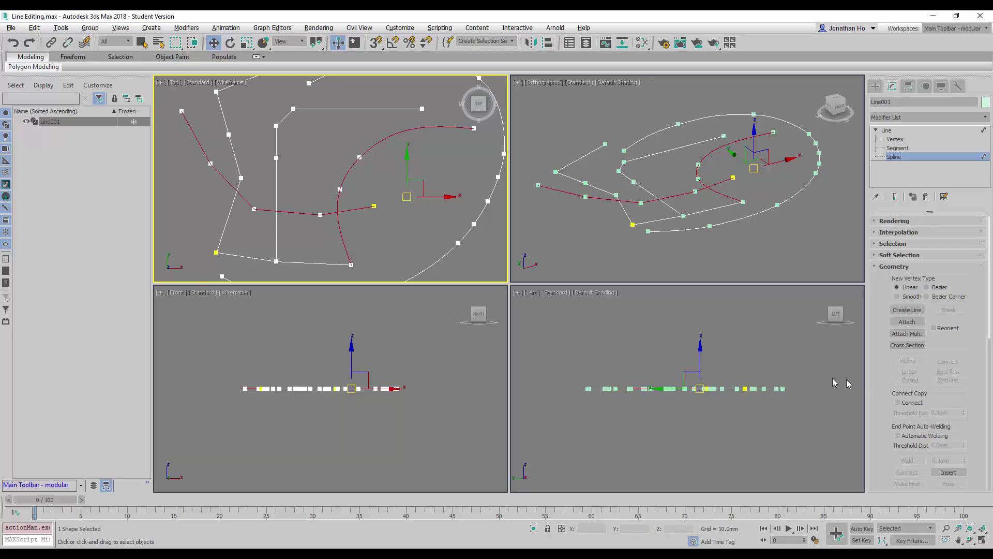
pyautogui.scroll(-2, 878, 380)
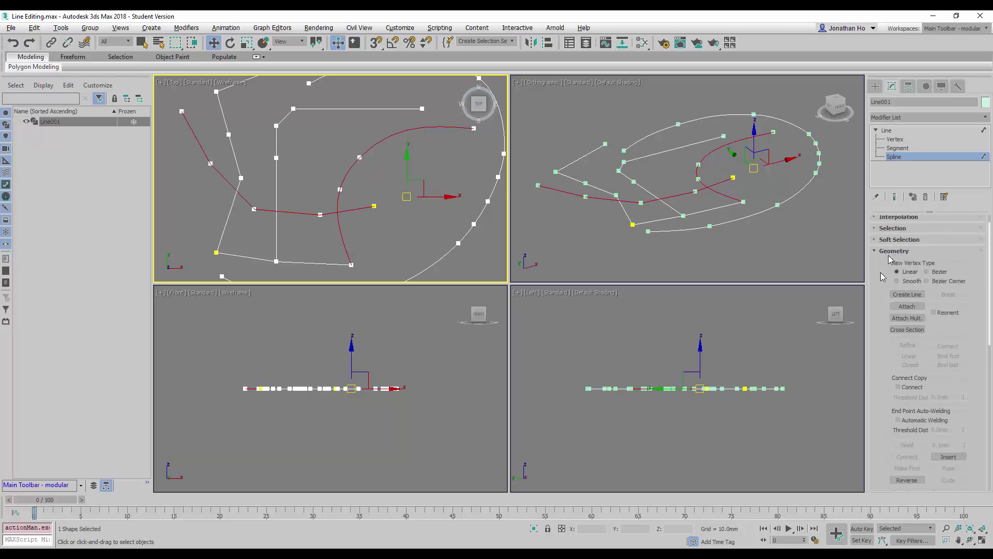
pyautogui.scroll(-3, 893, 375)
pyautogui.scroll(-10, 893, 374)
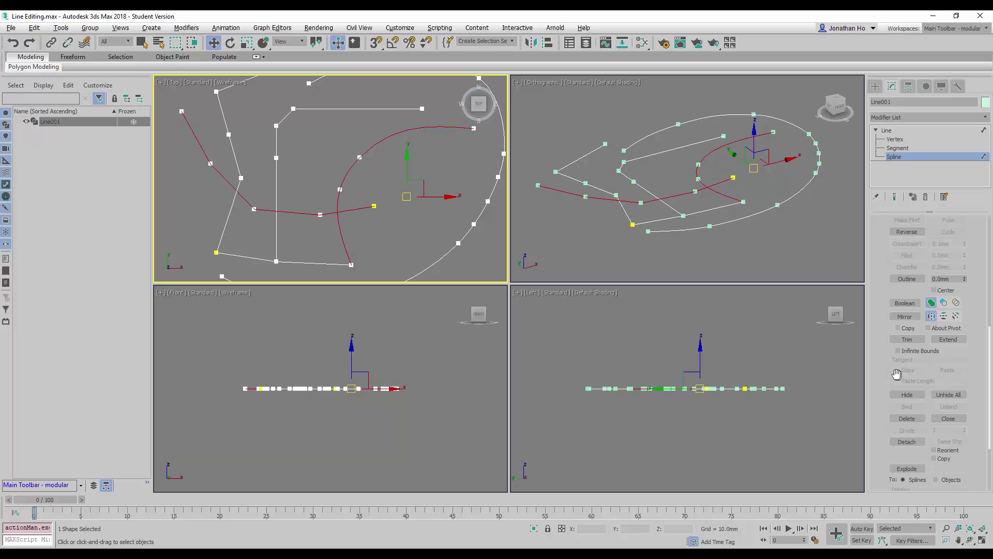
pyautogui.scroll(3, 891, 373)
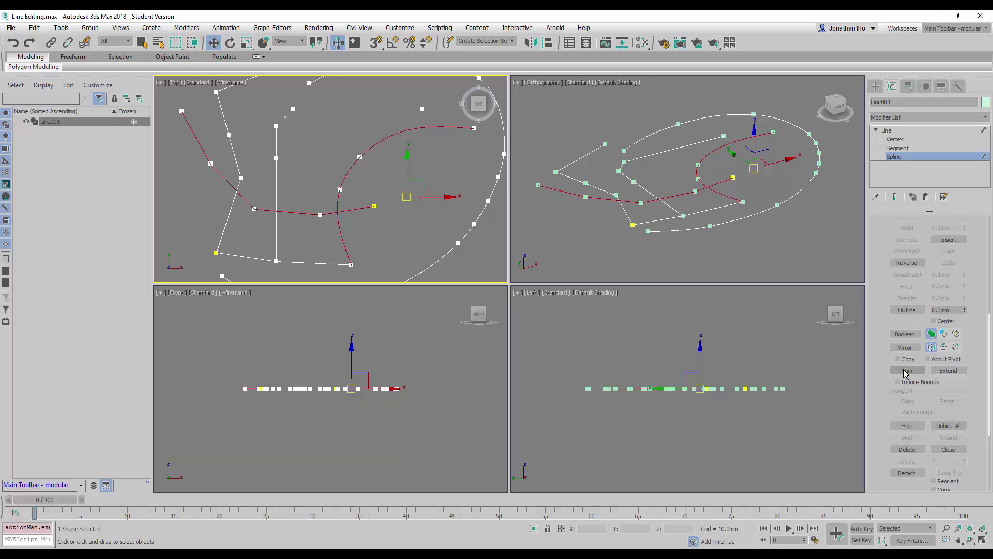
# - Trim two segments at the crossing as a trial, then undo both trims
pyautogui.click(906, 371)
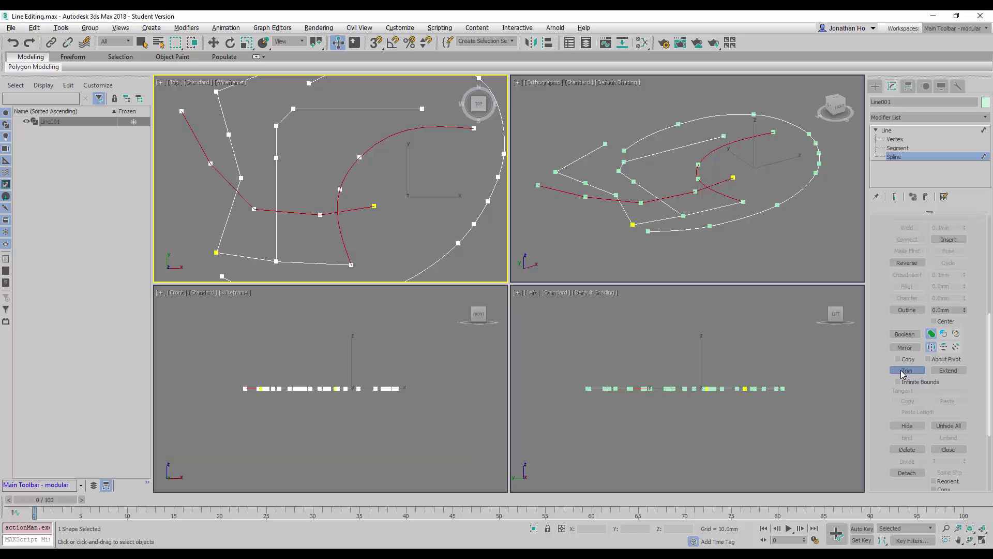
pyautogui.click(331, 214)
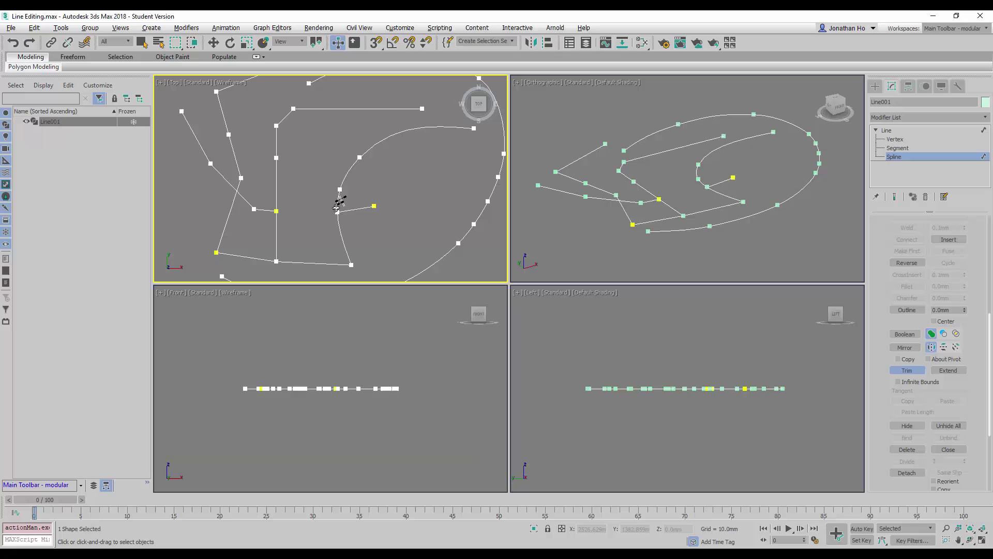
pyautogui.click(342, 196)
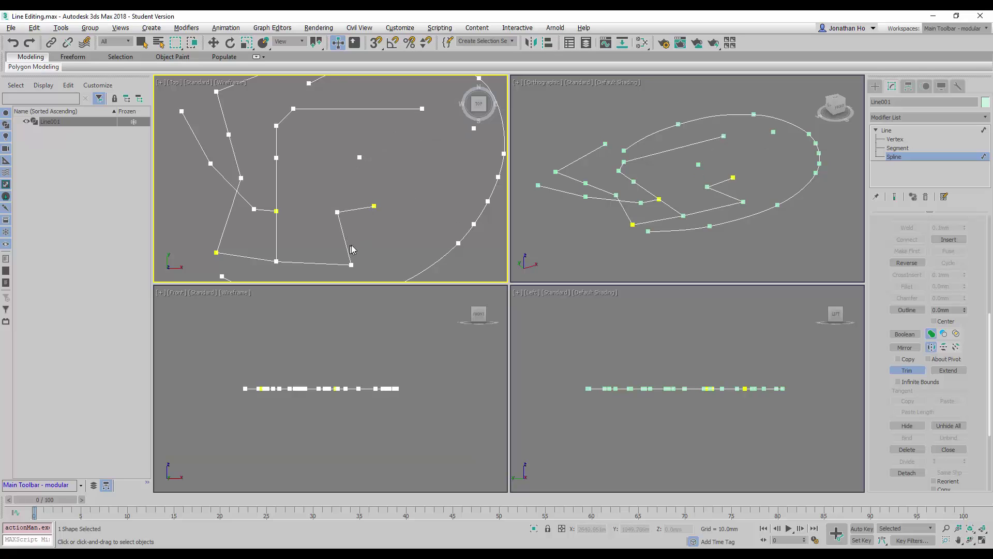
pyautogui.hotkey('ctrl', 'z')
pyautogui.hotkey('ctrl', 'z')
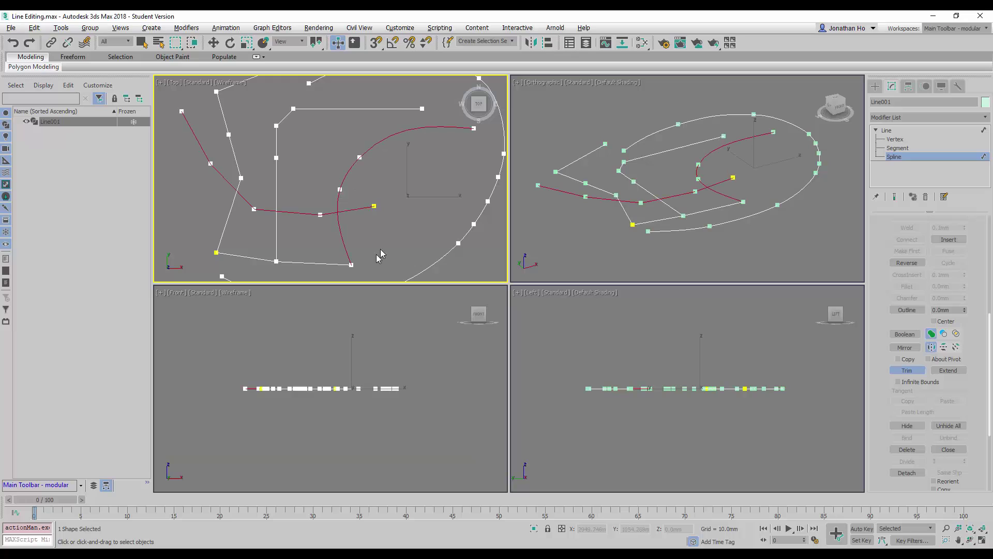
# - Trim away the stub to the yellow vertex and the lower arc, then deselect
pyautogui.click(899, 370)
pyautogui.click(358, 209)
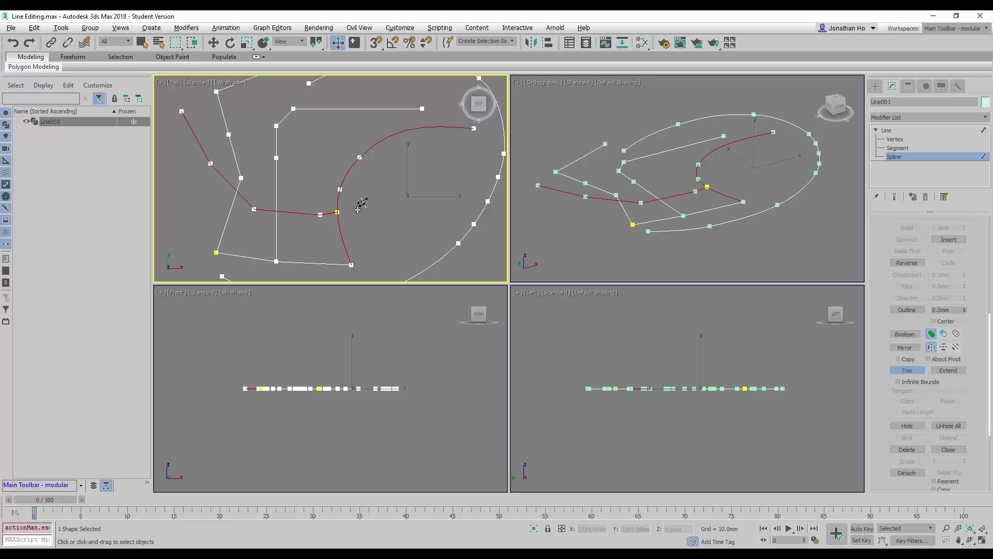
pyautogui.click(343, 237)
pyautogui.press('w')
pyautogui.click(380, 210)
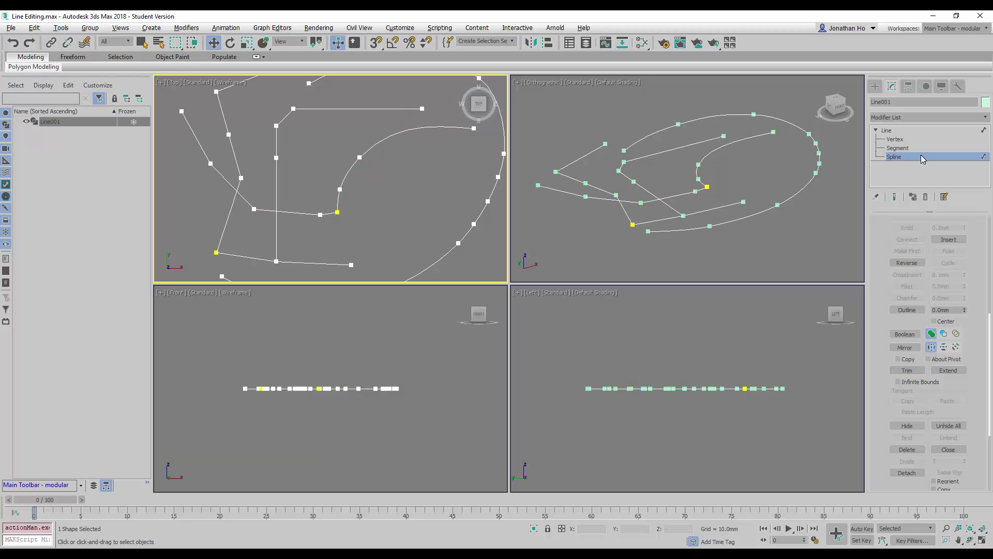
# - Check the trim by selecting the curved, left and middle splines, then switch to Vertex level
pyautogui.click(385, 140)
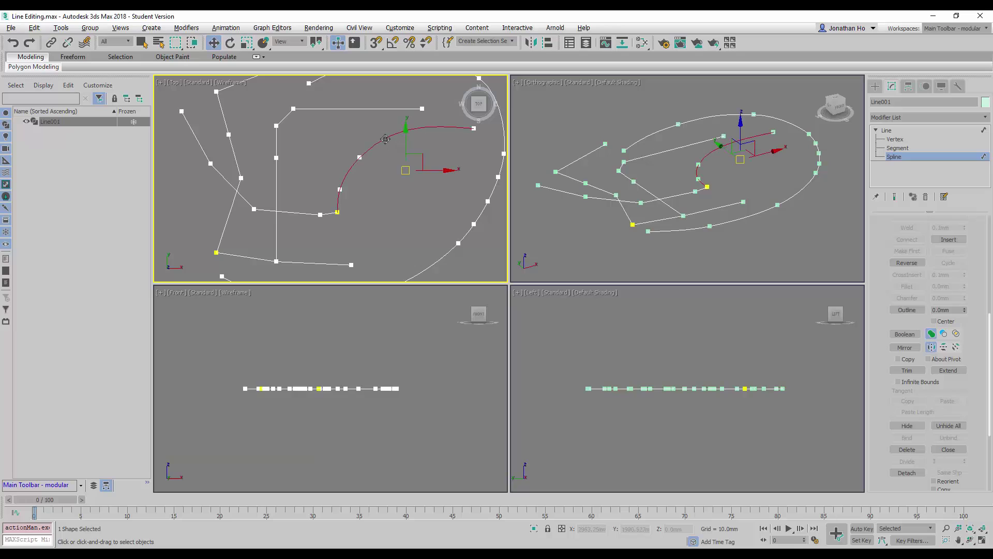
pyautogui.click(234, 184)
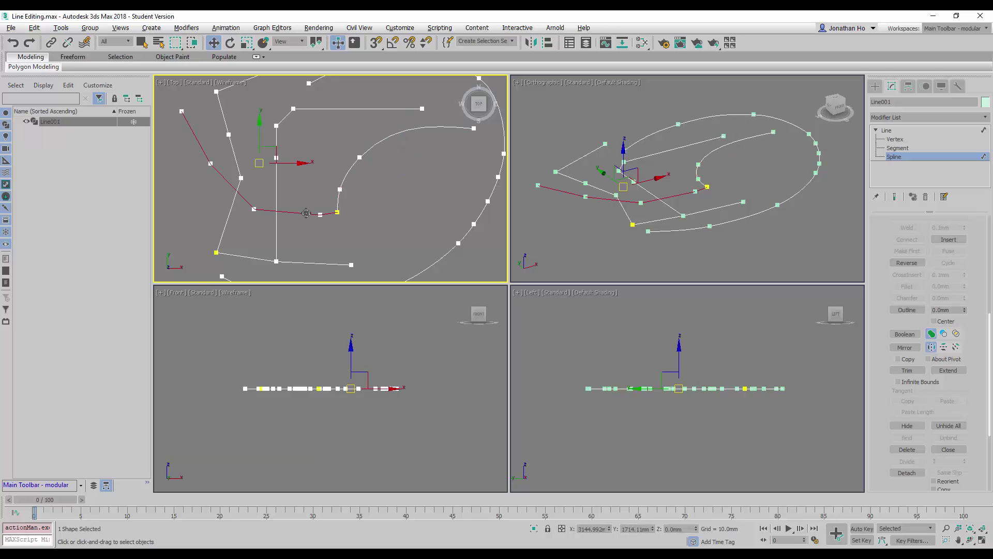
pyautogui.click(380, 142)
pyautogui.click(298, 212)
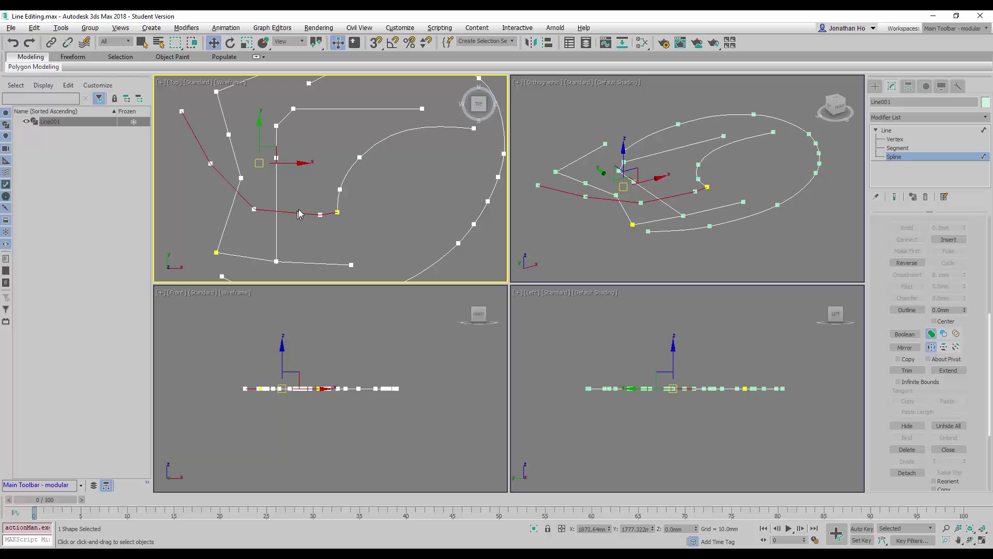
pyautogui.click(365, 153)
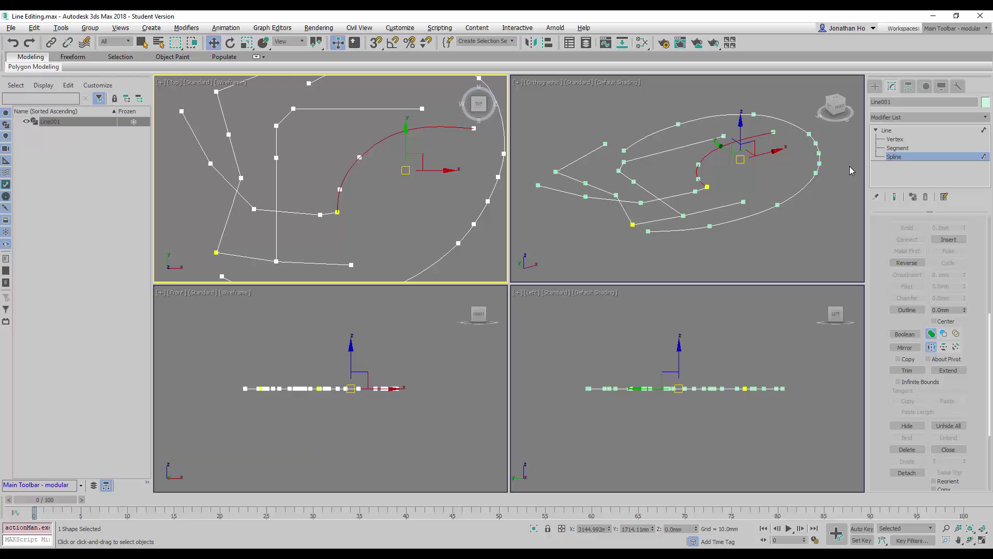
pyautogui.click(902, 140)
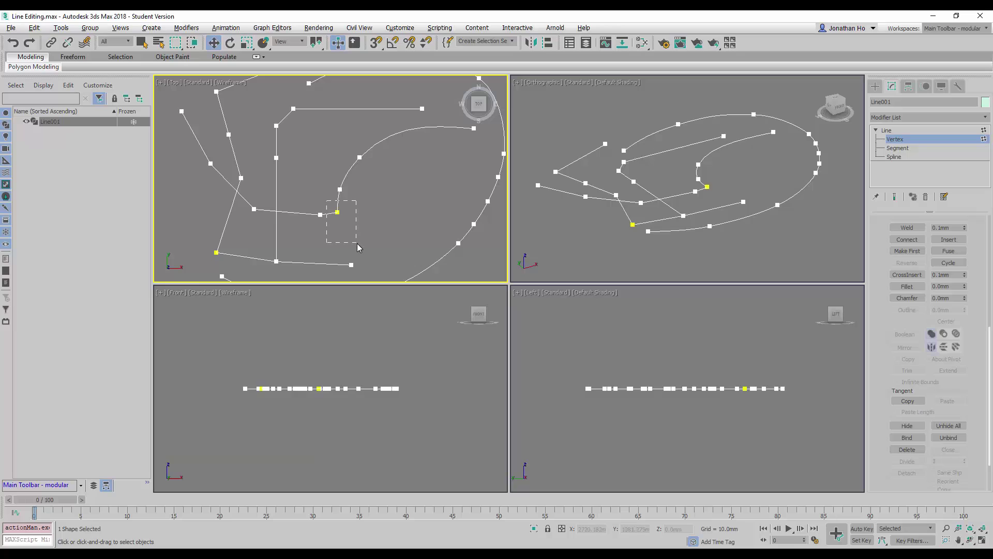
# - Delete the stray leftover vertex below the crossing
pyautogui.moveTo(357, 245); pyautogui.dragTo(357, 243)
pyautogui.click(337, 212)
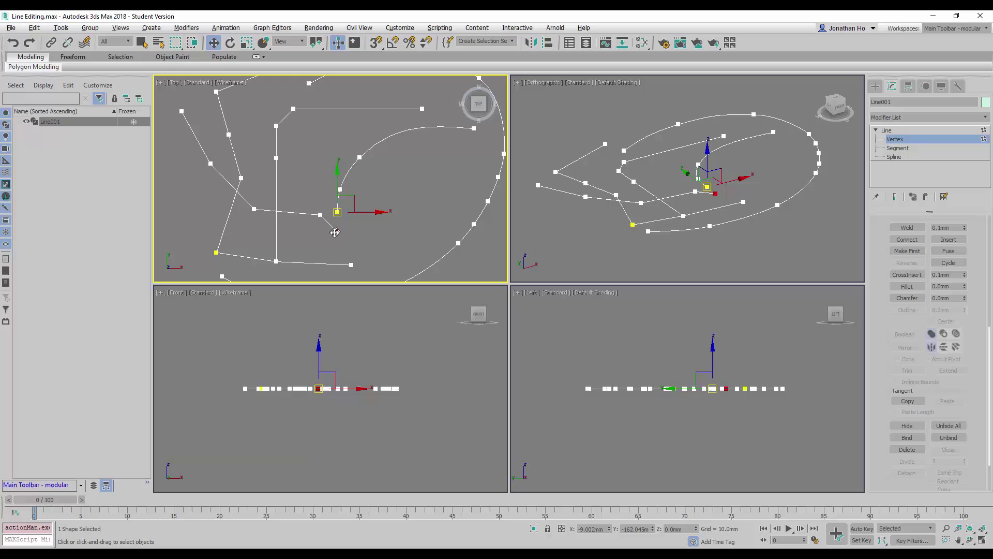
pyautogui.click(335, 233)
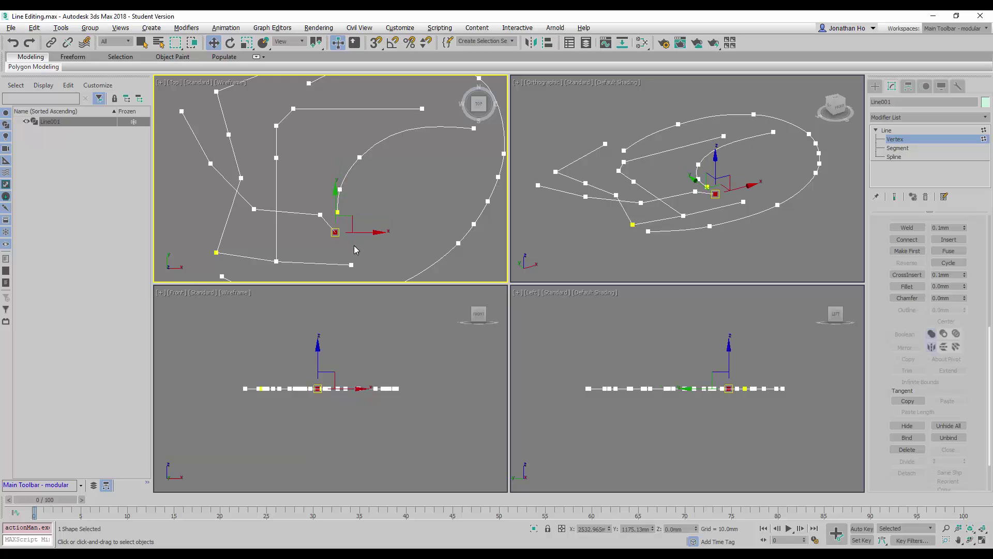
pyautogui.press('Delete')
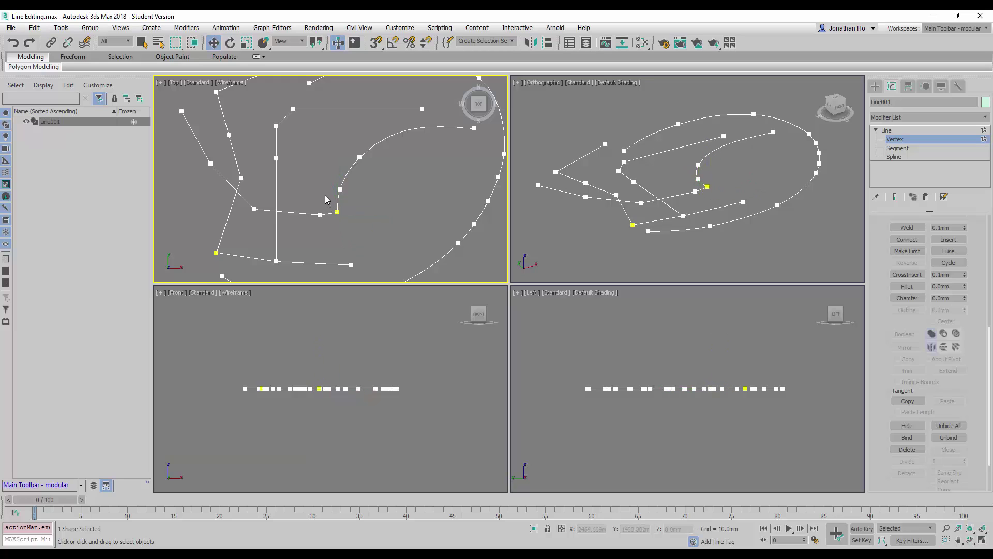
# - Weld the two end vertices at the crossing into one, then deselect
pyautogui.moveTo(329, 202); pyautogui.dragTo(350, 234)
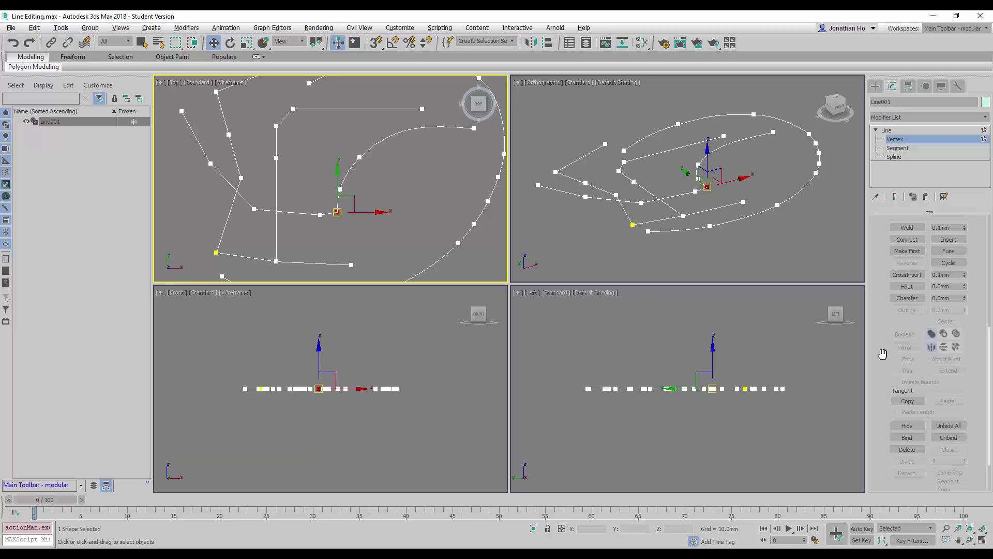
pyautogui.scroll(3, 882, 361)
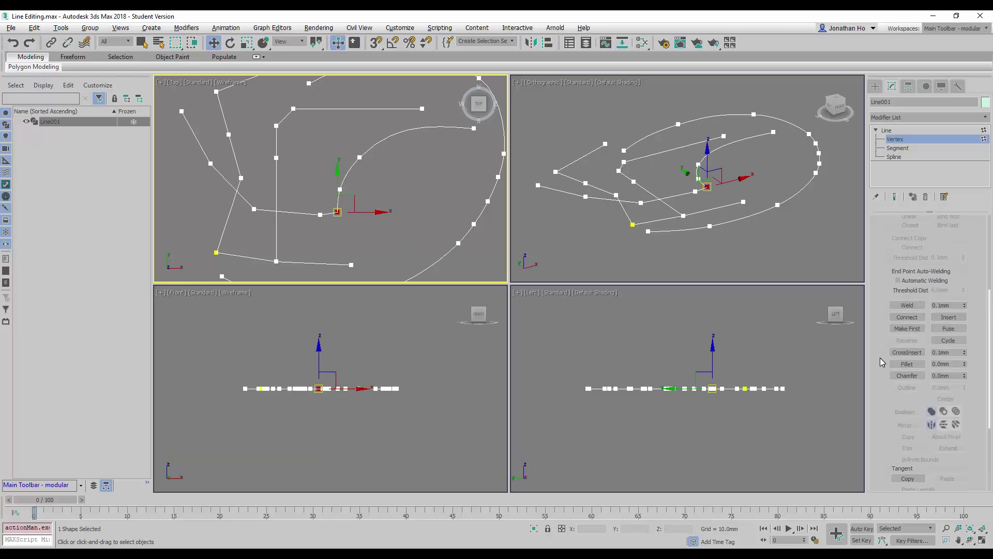
pyautogui.click(906, 309)
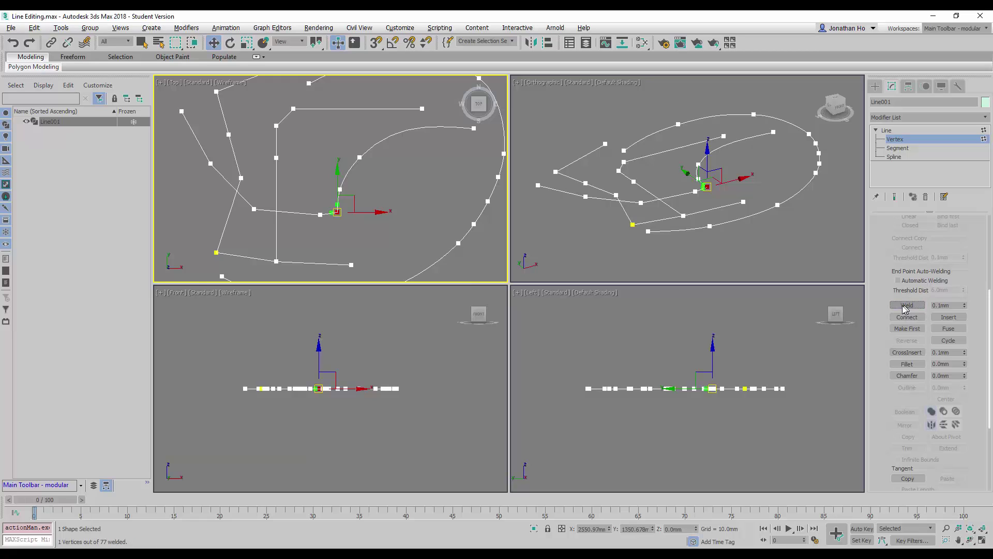
pyautogui.click(361, 243)
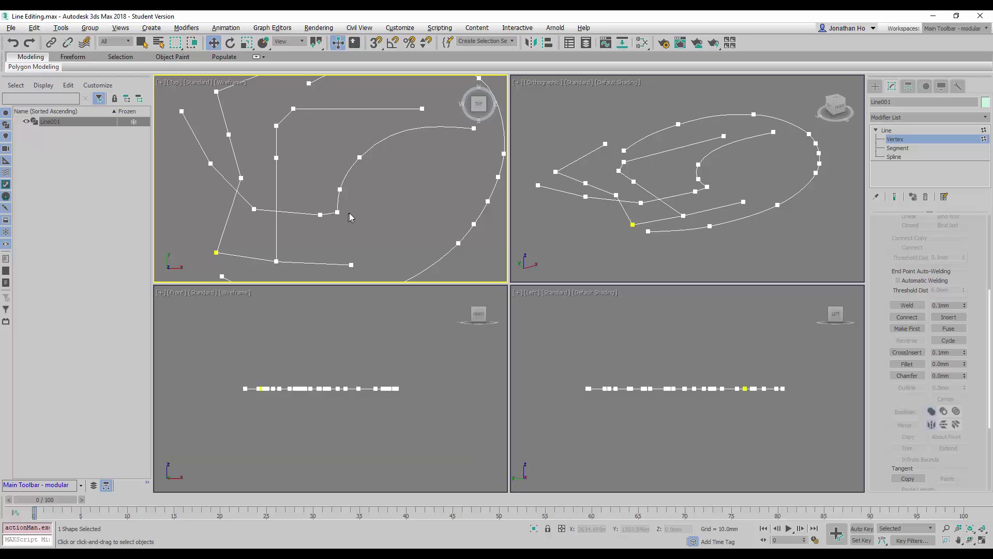
# - Pan the Top view to show the whole shape and return to Spline sub-object level
pyautogui.scroll(-3, 350, 212)
pyautogui.moveTo(380, 189); pyautogui.dragTo(380, 216, button='middle')
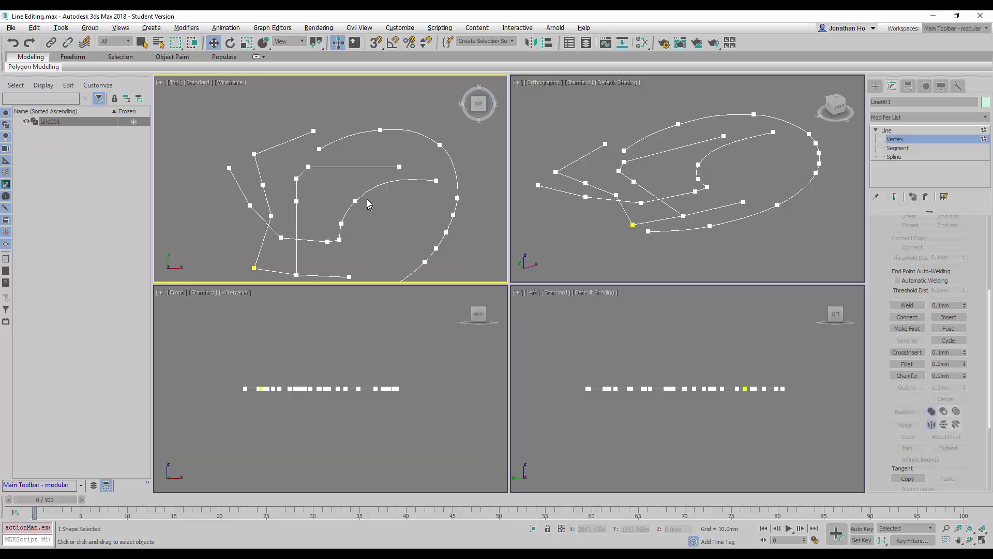
pyautogui.click(904, 158)
pyautogui.scroll(-2, 372, 224)
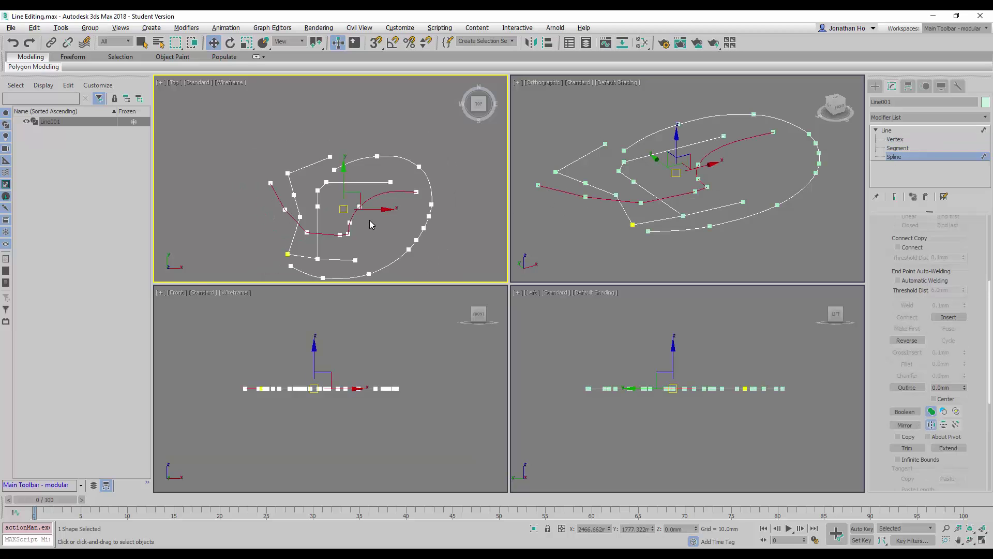
pyautogui.scroll(-2, 371, 223)
pyautogui.scroll(2, 331, 207)
pyautogui.scroll(-2, 280, 191)
pyautogui.scroll(-1, 263, 181)
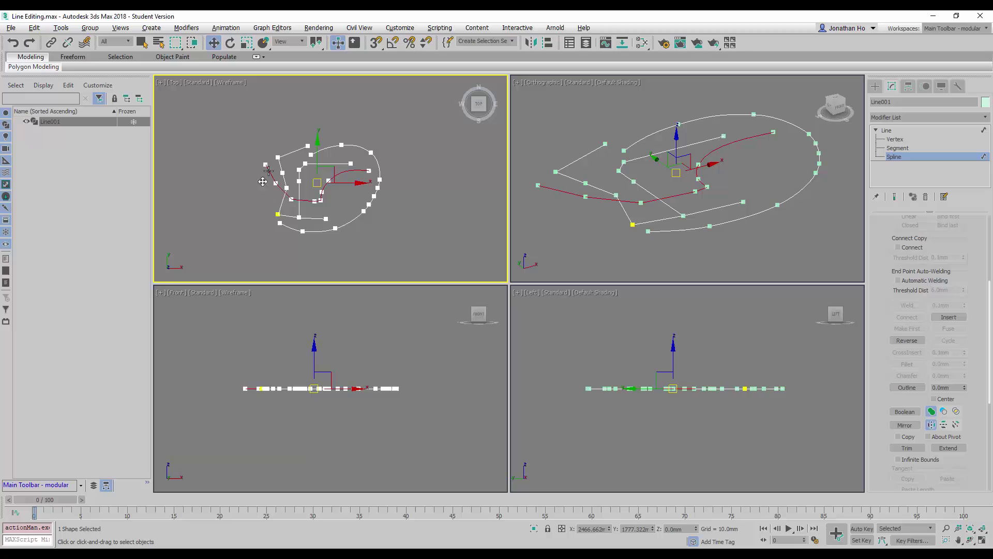
# - Move the cut-off curve upward away from the loop, deselect it, and reframe the view
pyautogui.moveTo(332, 172); pyautogui.dragTo(338, 96)
pyautogui.click(349, 121)
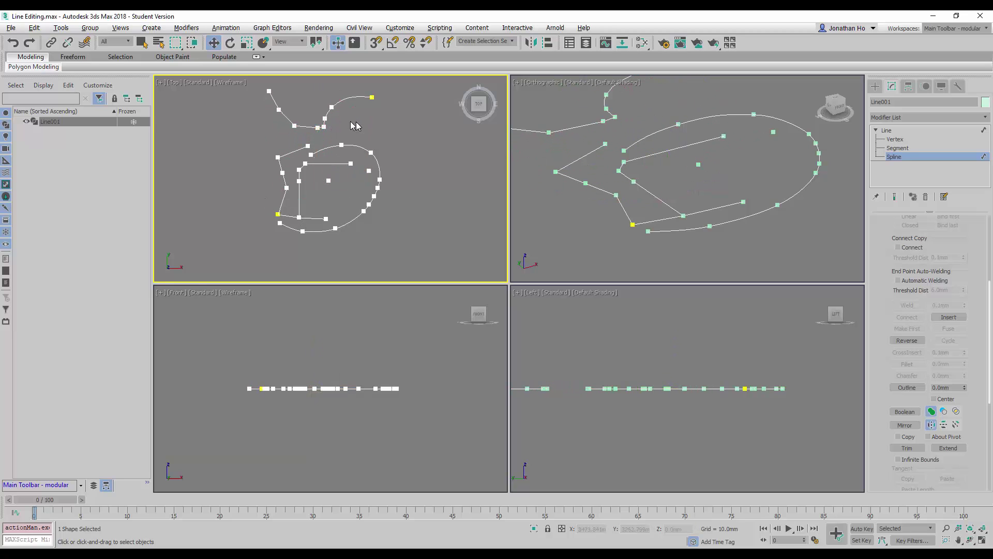
pyautogui.moveTo(350, 121); pyautogui.dragTo(384, 226, button='middle')
pyautogui.scroll(4, 363, 220)
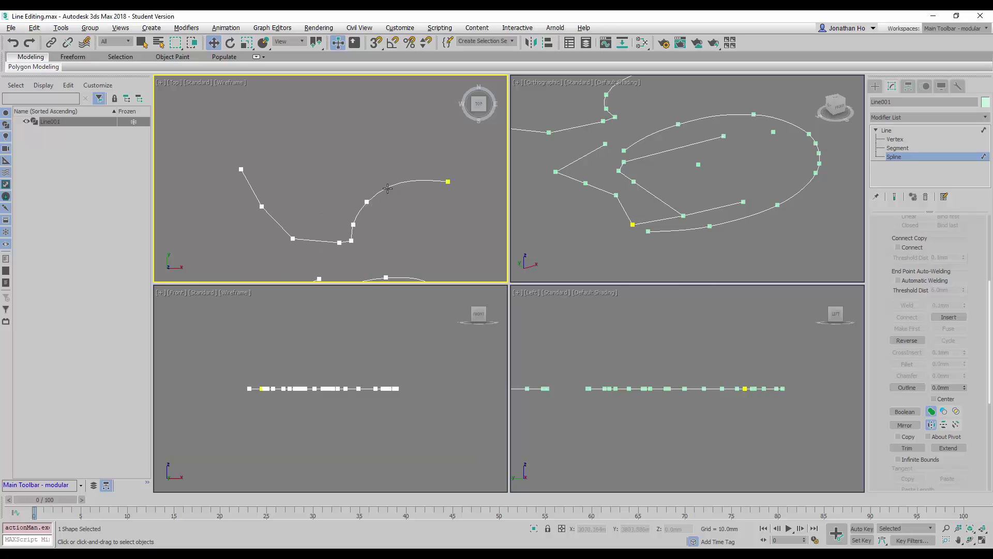
pyautogui.click(388, 188)
pyautogui.click(405, 225)
pyautogui.scroll(3, 879, 348)
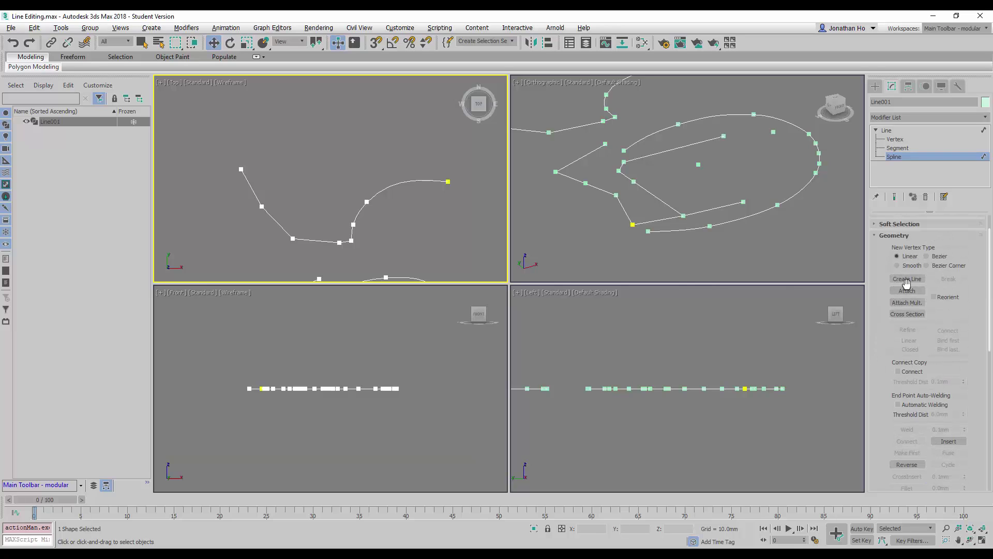
# - With Create Line and 3D Snaps on, start a zig-zag line at the curve's left end
pyautogui.click(906, 280)
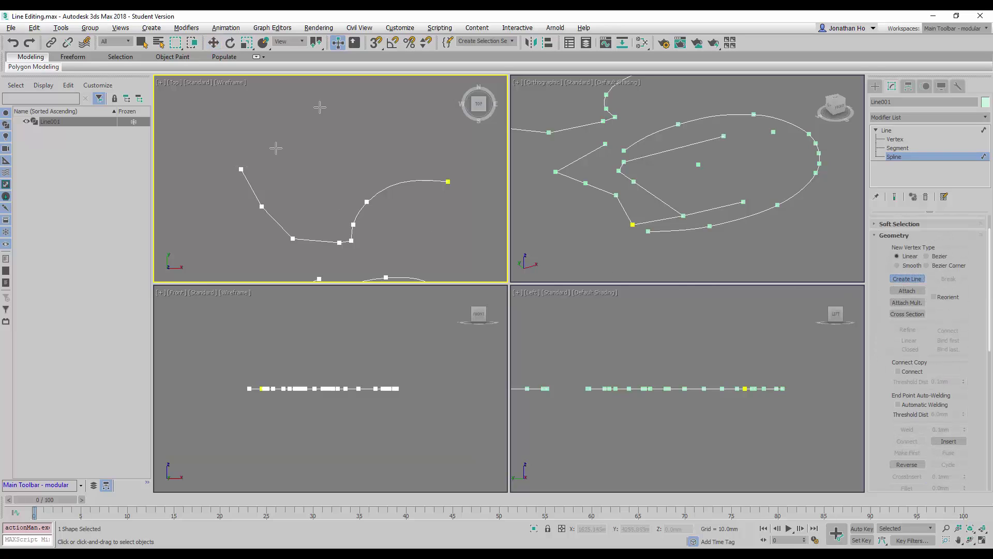
pyautogui.click(374, 44)
pyautogui.click(241, 169)
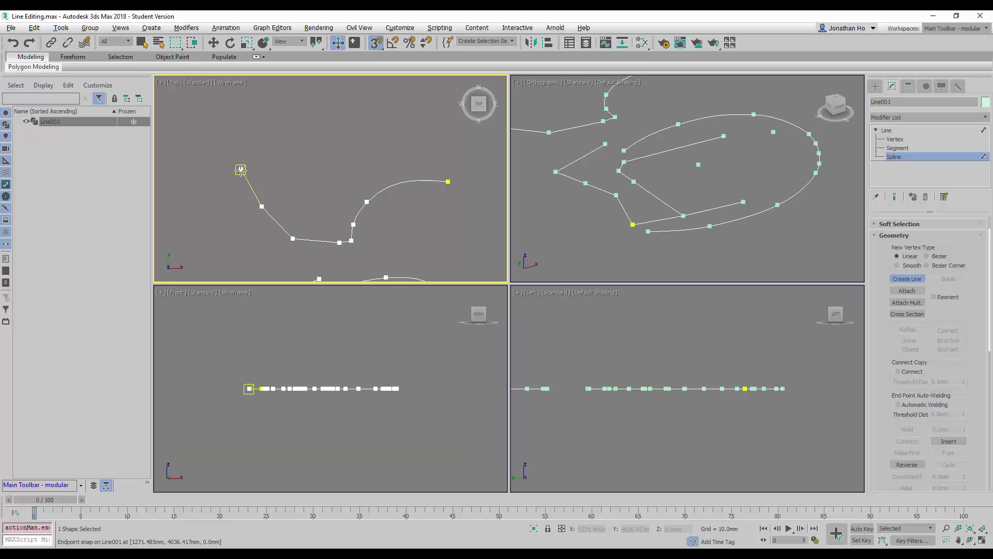
pyautogui.click(248, 154)
pyautogui.click(267, 183)
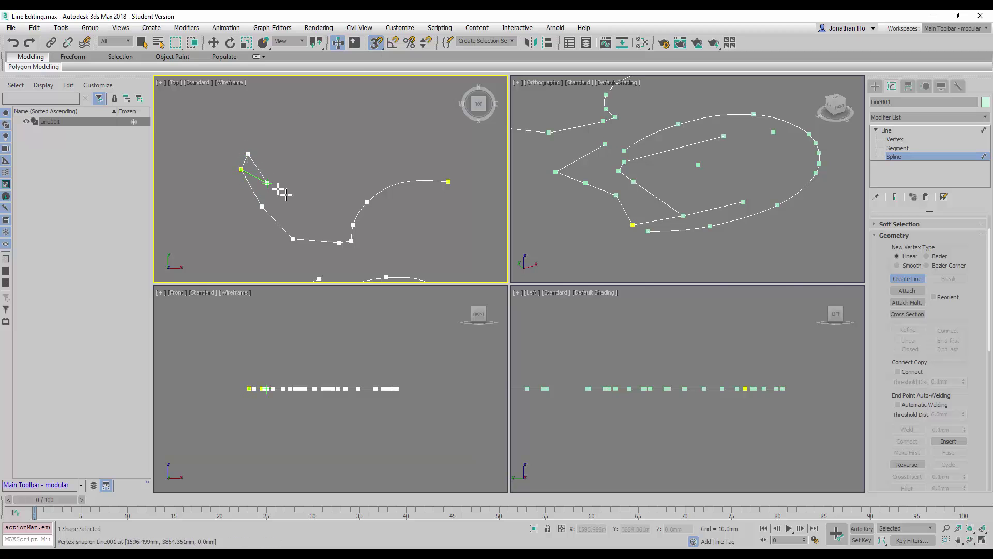
pyautogui.click(295, 198)
pyautogui.click(320, 209)
# - Finish the zig-zag line on the curve's right end, declining to weld the vertices
pyautogui.click(339, 193)
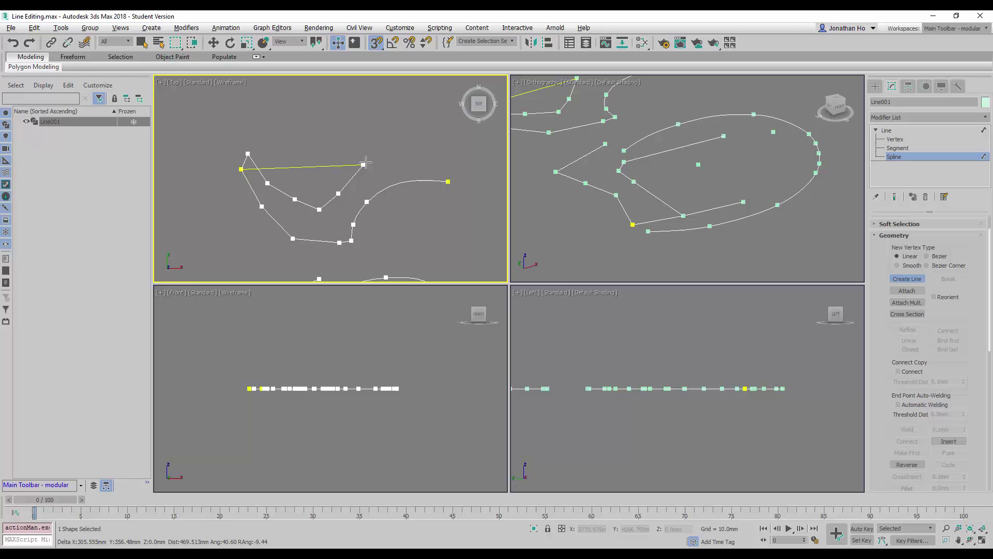
pyautogui.click(365, 162)
pyautogui.click(399, 146)
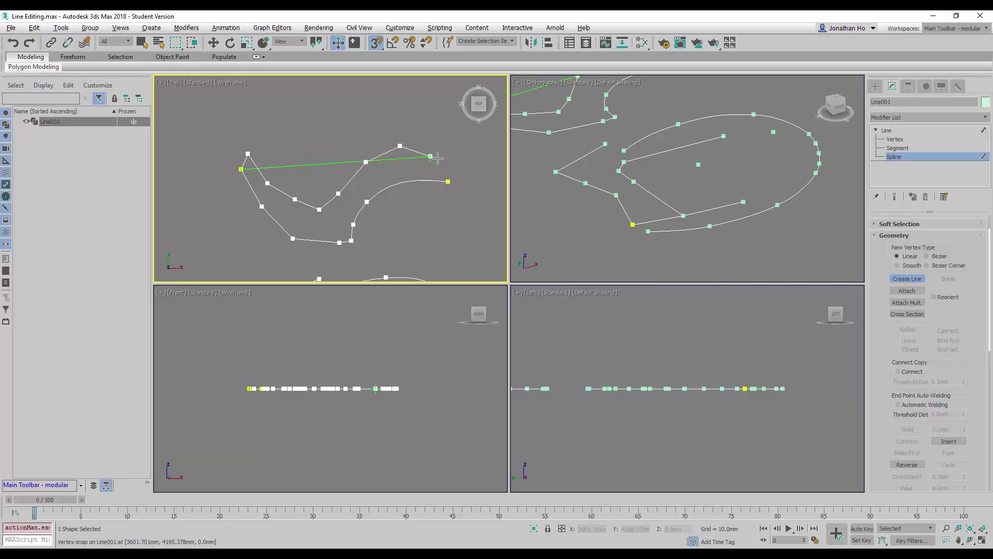
pyautogui.click(430, 156)
pyautogui.click(450, 155)
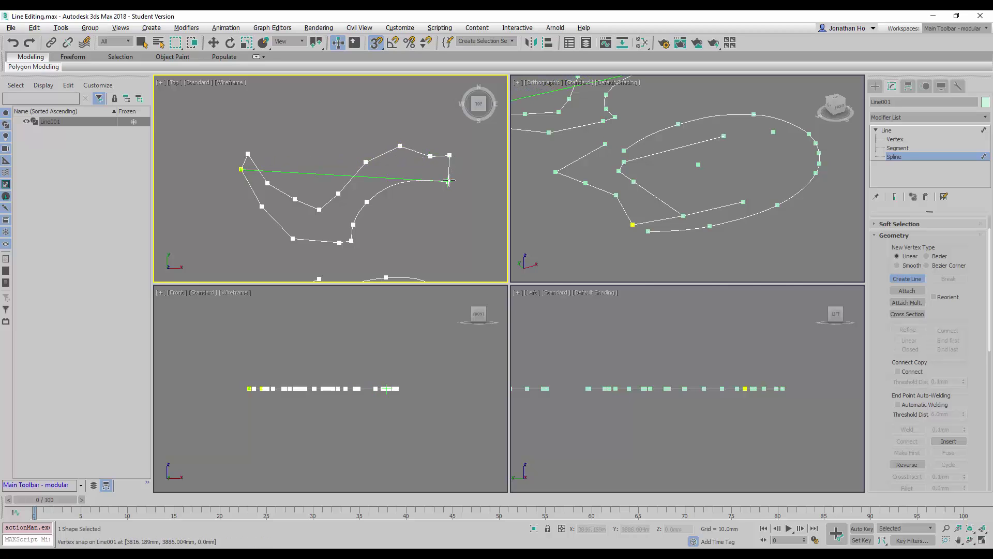
pyautogui.click(449, 180)
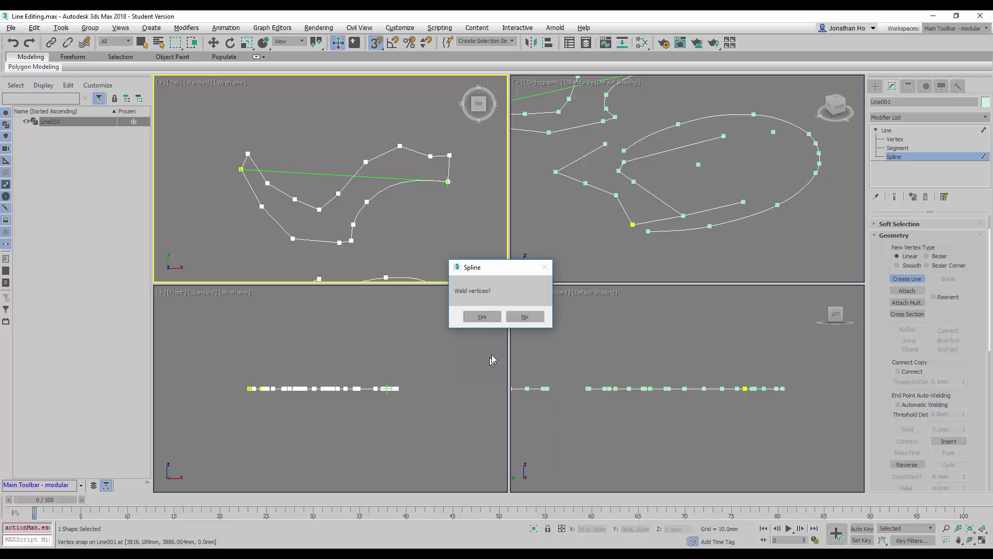
pyautogui.click(523, 317)
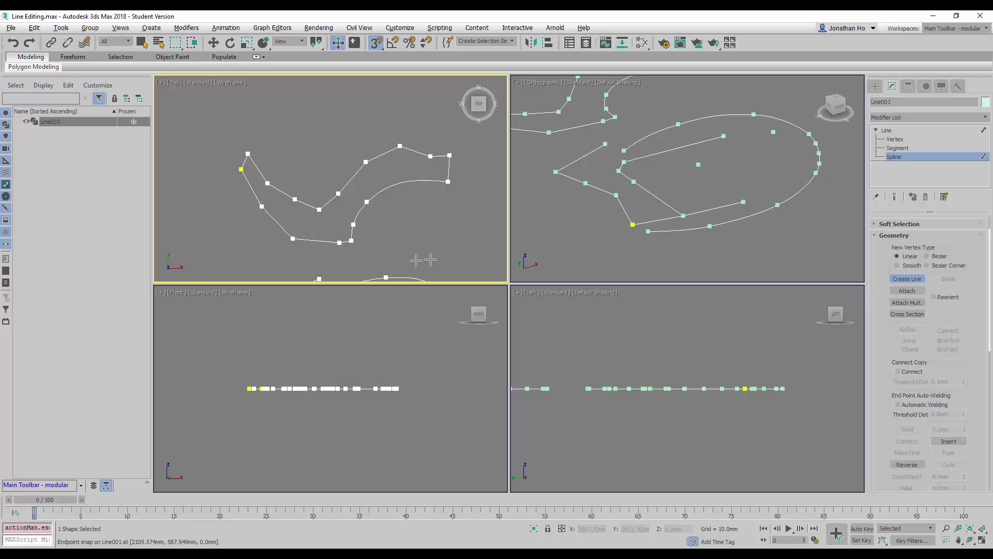
# - Switch to Move, turn snapping off, and go to Vertex sub-object level
pyautogui.press('w')
pyautogui.press('s')
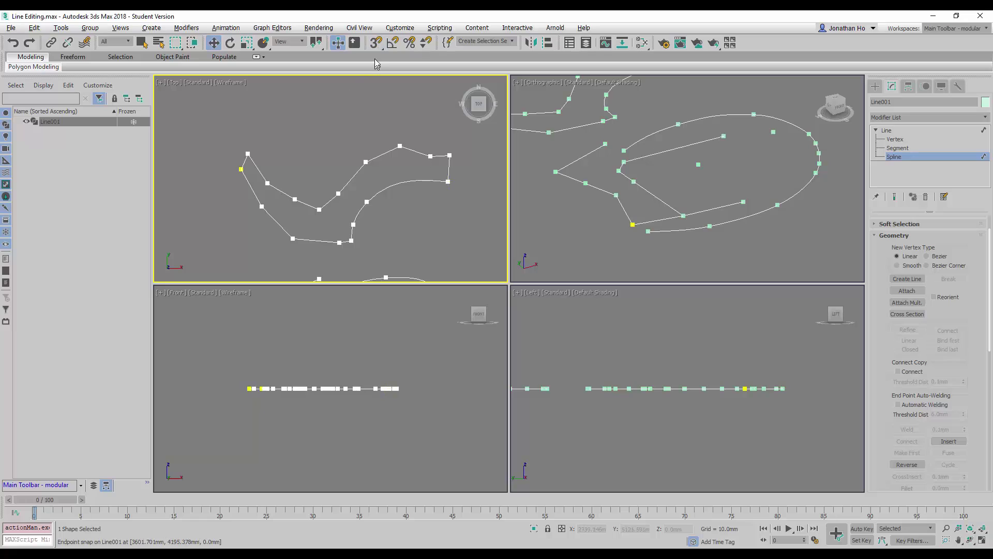
pyautogui.click(448, 181)
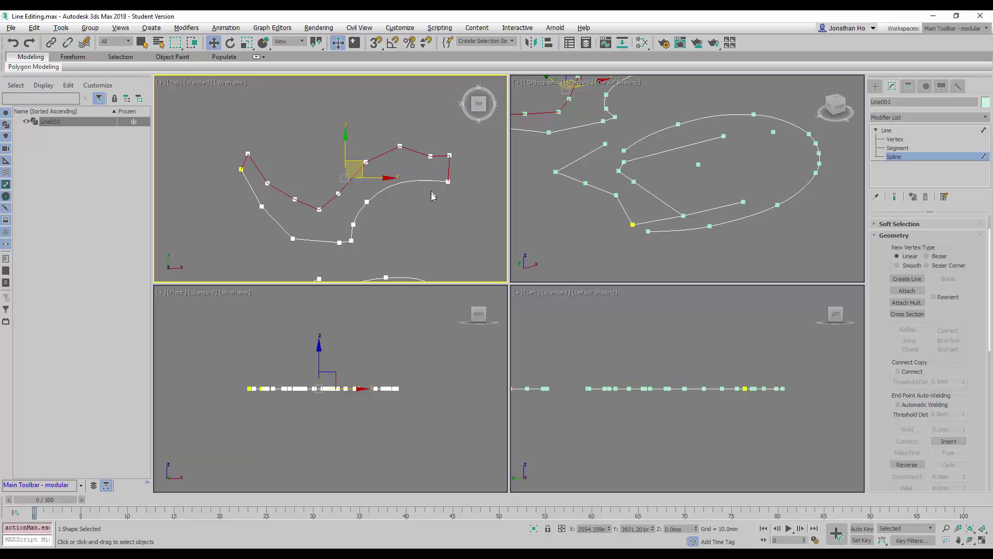
pyautogui.click(895, 139)
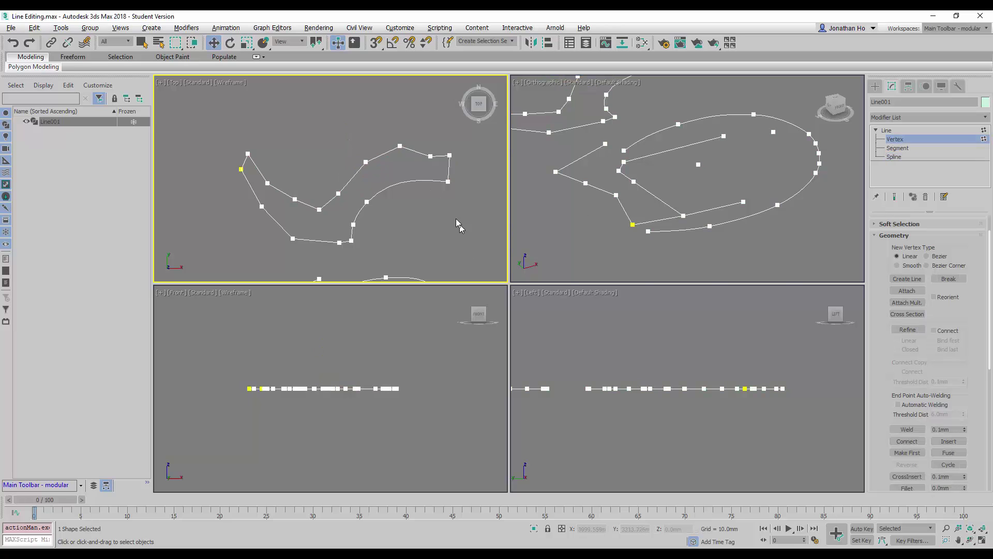
# - Undo an accidental vertex copy, then box-select the overlapping end vertices at both ends
pyautogui.click(448, 182)
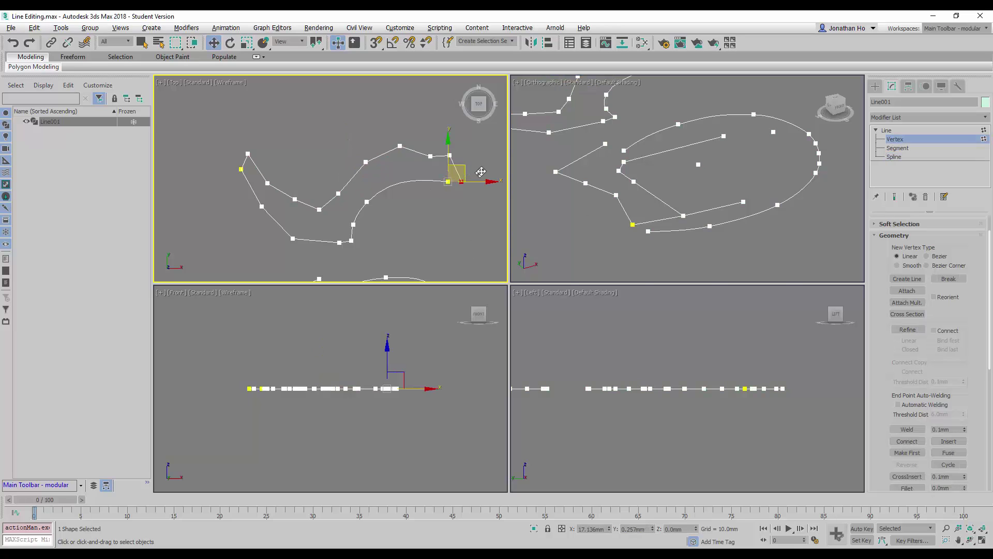
pyautogui.click(241, 170)
pyautogui.keyDown('shift'); pyautogui.moveTo(241, 169); pyautogui.dragTo(218, 160); pyautogui.keyUp('shift')
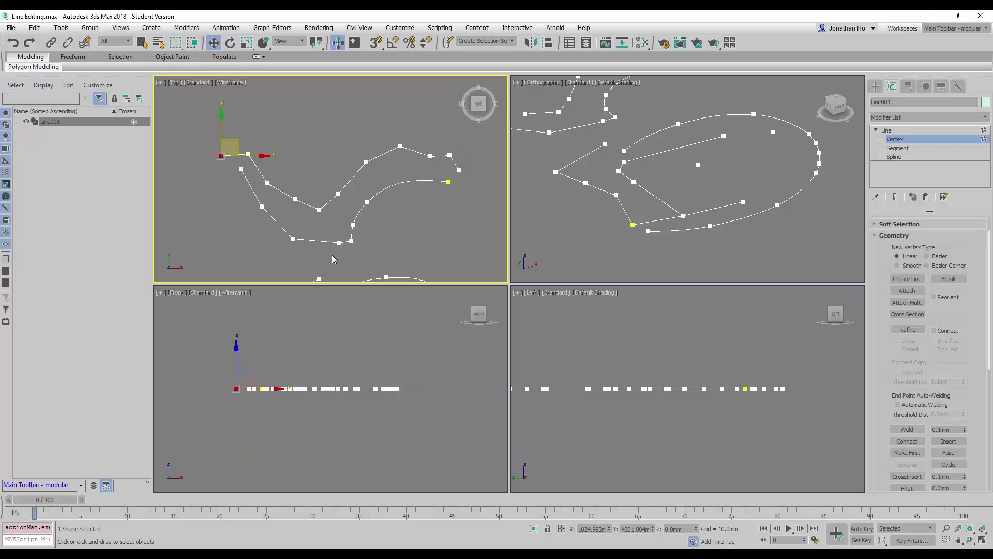
pyautogui.hotkey('ctrl', 'z')
pyautogui.hotkey('ctrl', 'z')
pyautogui.hotkey('ctrl', 'z')
pyautogui.hotkey('ctrl', 'z')
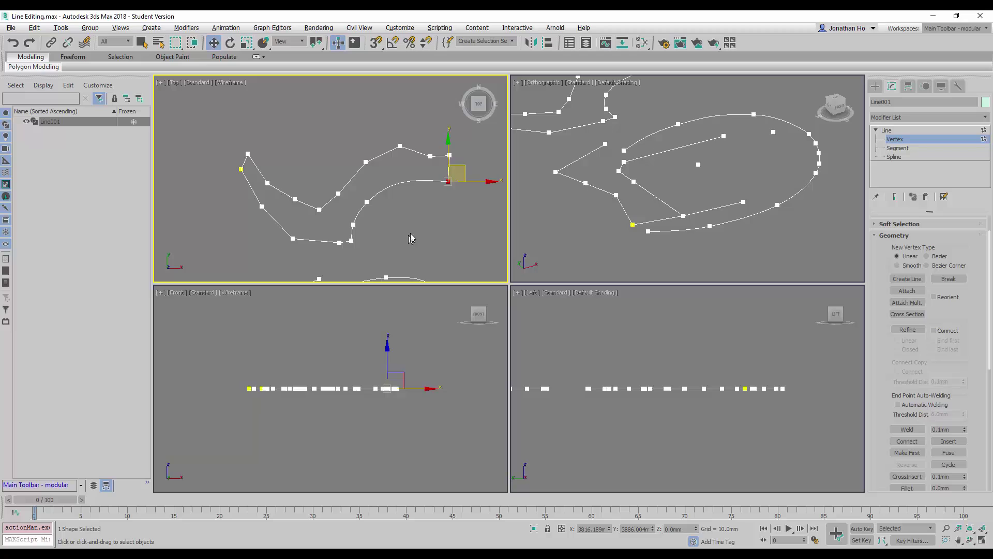
pyautogui.click(907, 429)
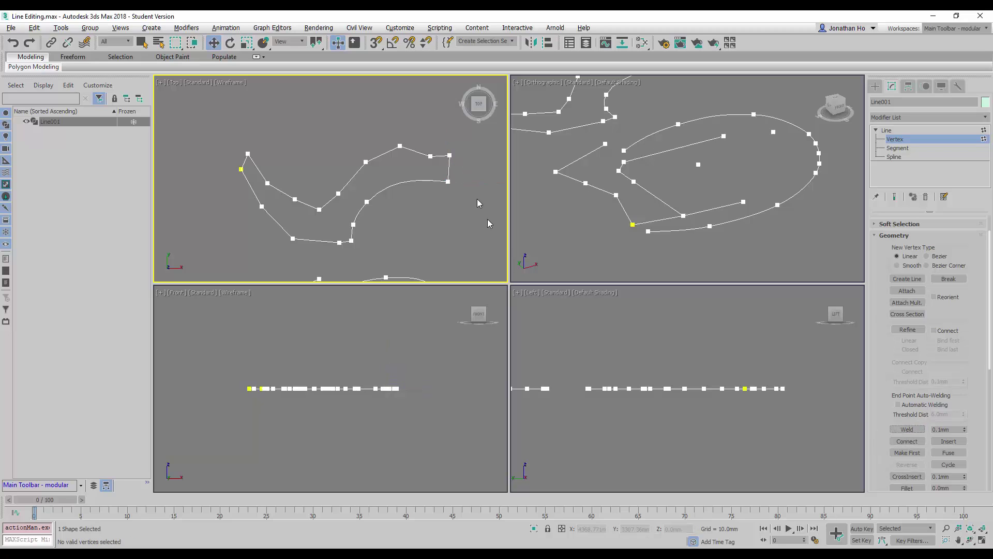
pyautogui.moveTo(434, 172); pyautogui.dragTo(465, 201)
pyautogui.moveTo(223, 154); pyautogui.dragTo(247, 191)
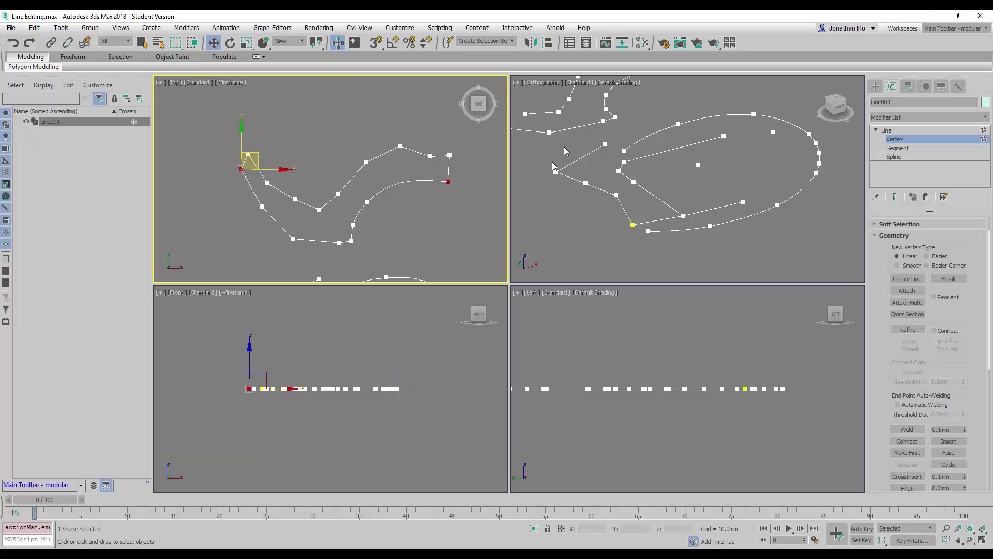
# - Weld the overlapping right end vertices and drag the joined vertex to confirm the weld
pyautogui.click(908, 430)
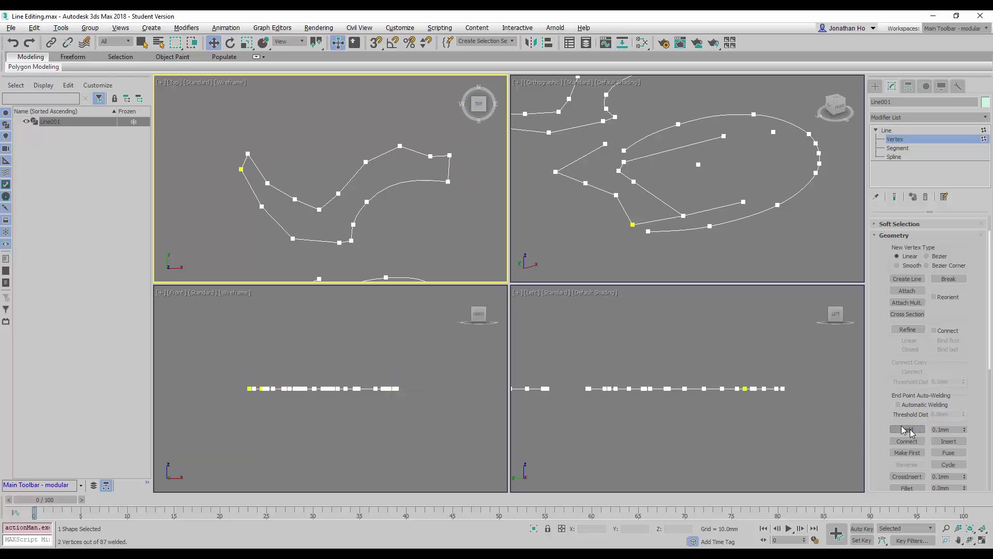
pyautogui.click(447, 182)
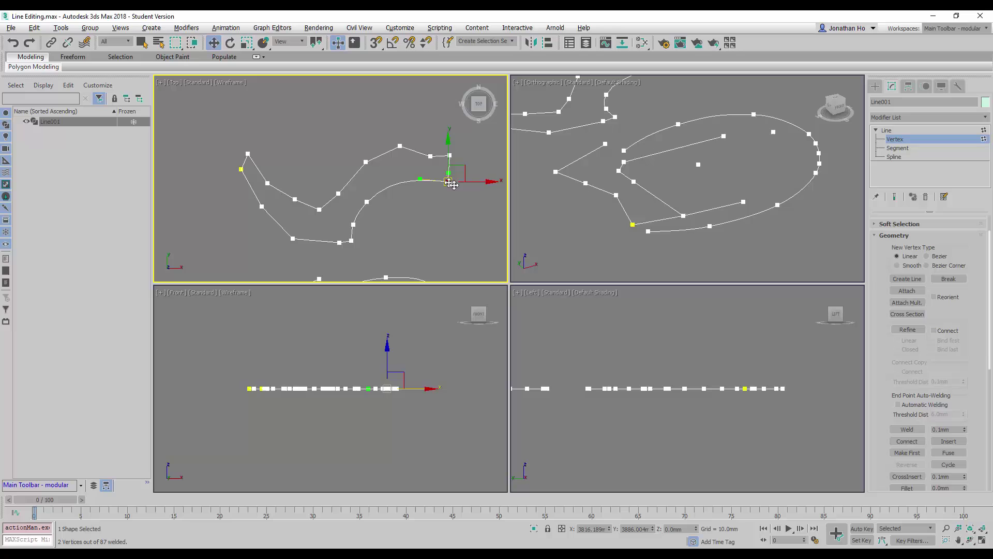
pyautogui.moveTo(455, 175); pyautogui.dragTo(475, 192)
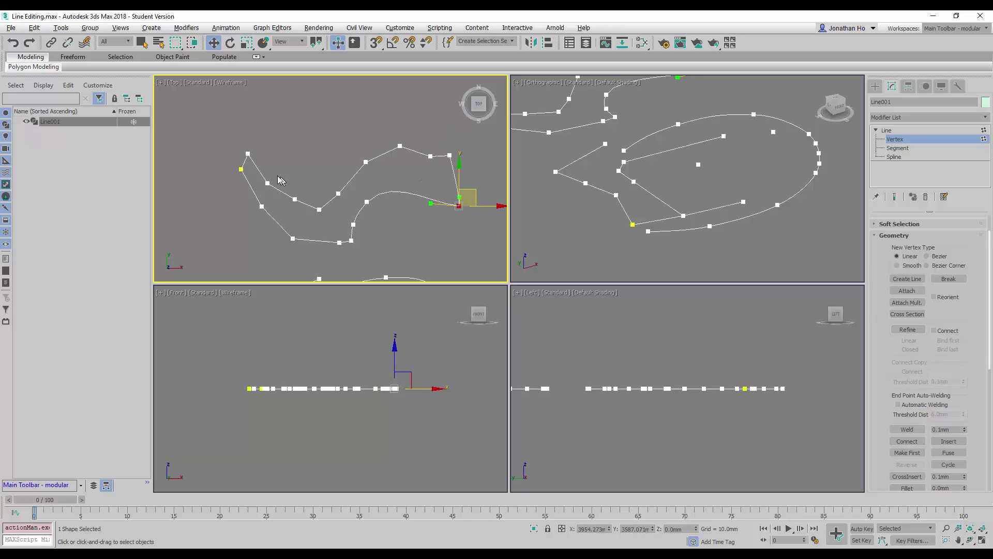
# - Drag the curve's left end vertex as a check, undo the test moves, and deselect
pyautogui.click(242, 168)
pyautogui.moveTo(247, 160); pyautogui.dragTo(216, 195)
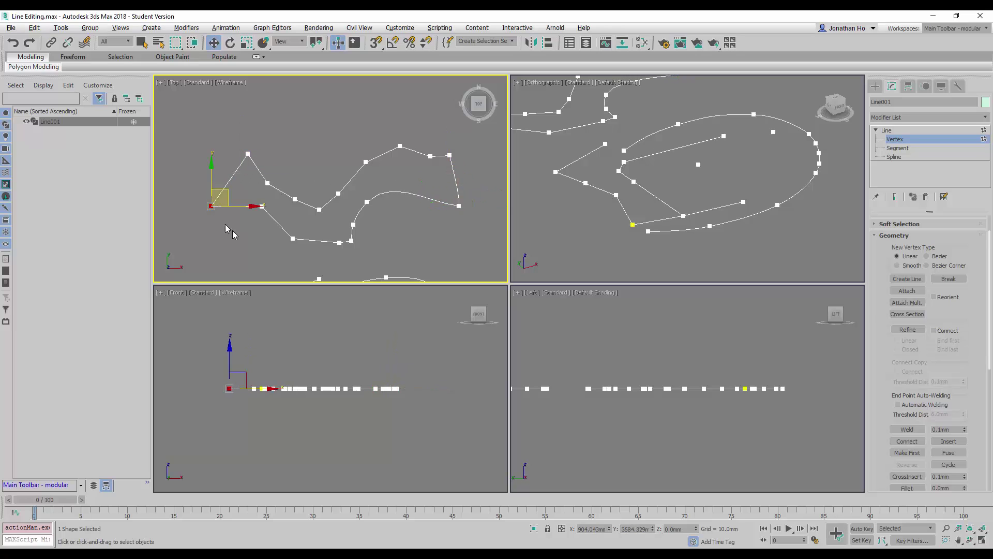
pyautogui.hotkey('ctrl', 'z')
pyautogui.hotkey('ctrl', 'z')
pyautogui.hotkey('ctrl', 'z')
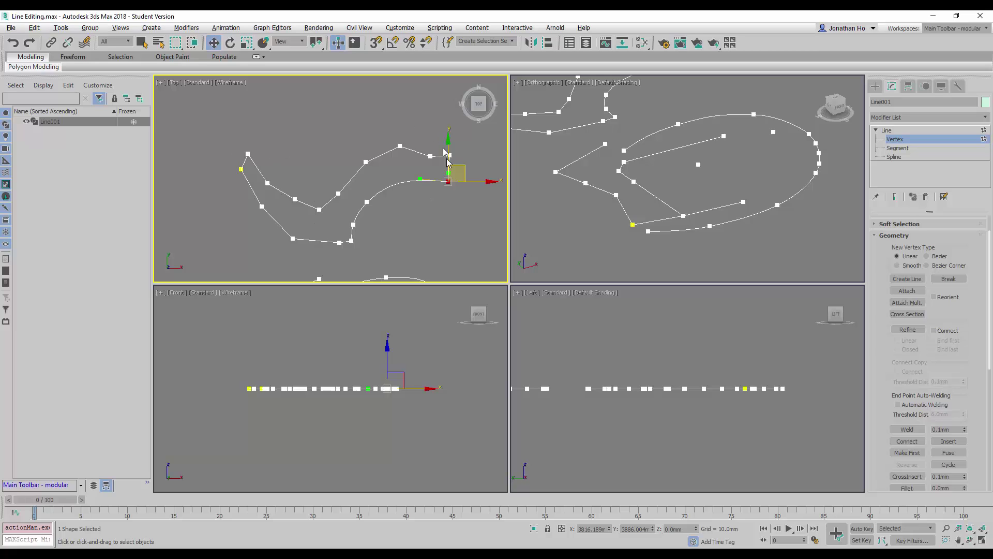
pyautogui.click(421, 206)
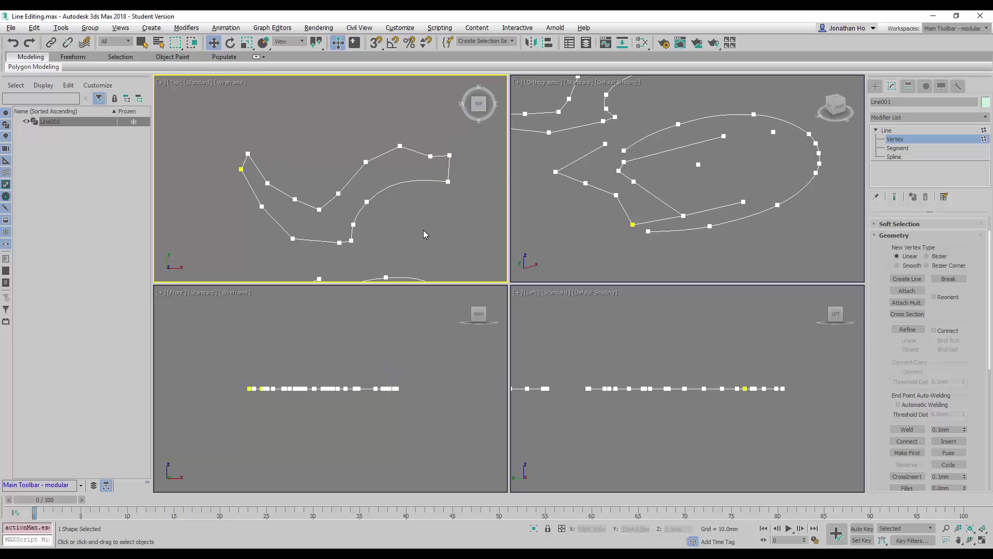